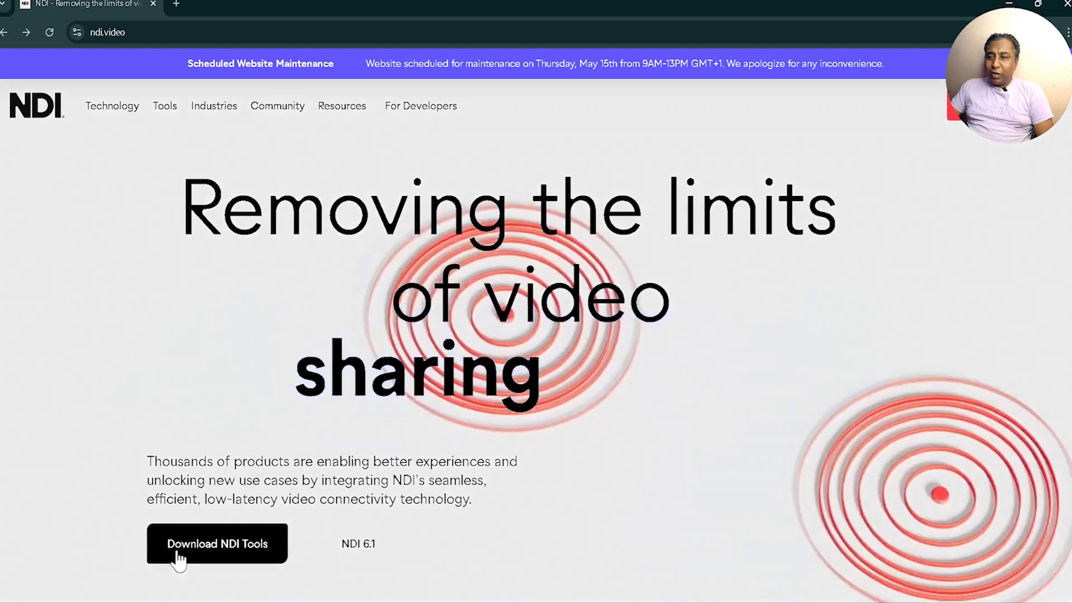
Step: Open the NDI Tools download page on ndi.video, and minimise the browser to reveal the desktop
{"action": "left_click", "coordinate": [207, 553]}
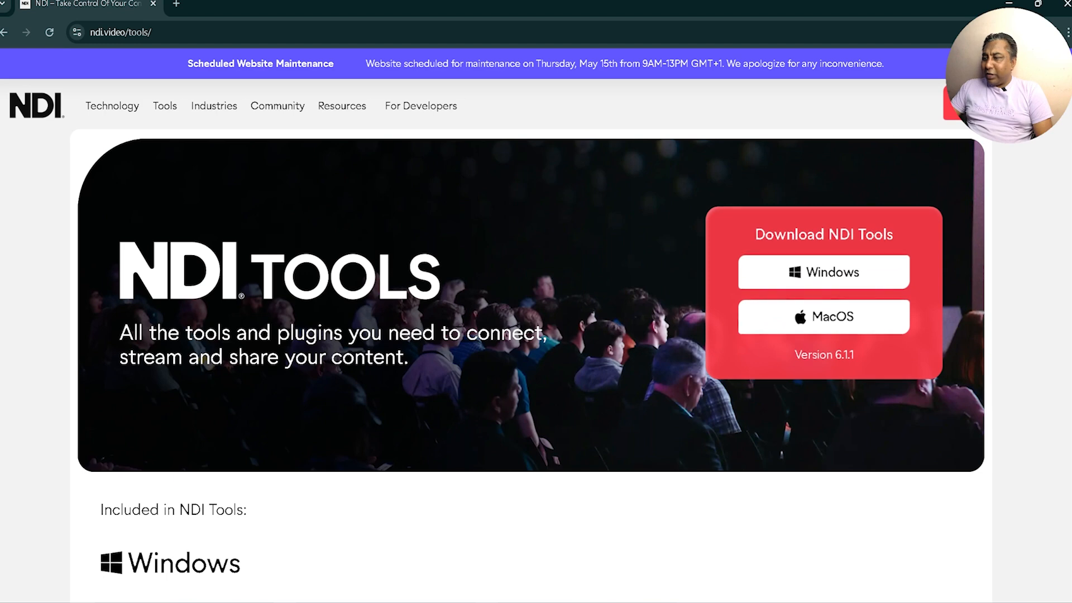
{"action": "mouse_move", "coordinate": [812, 602]}
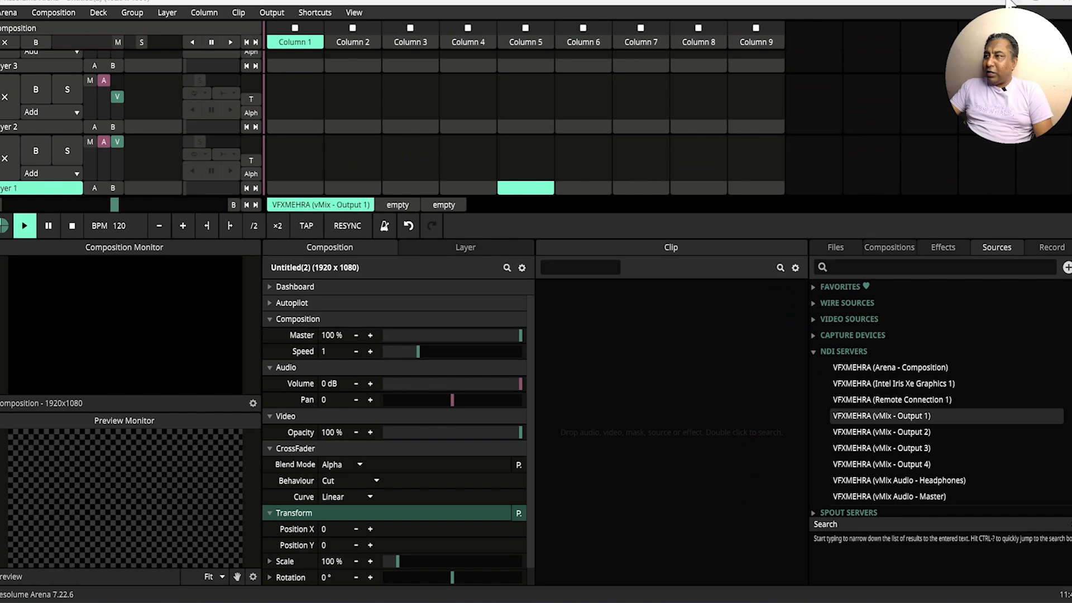
{"action": "left_click", "coordinate": [1010, 4]}
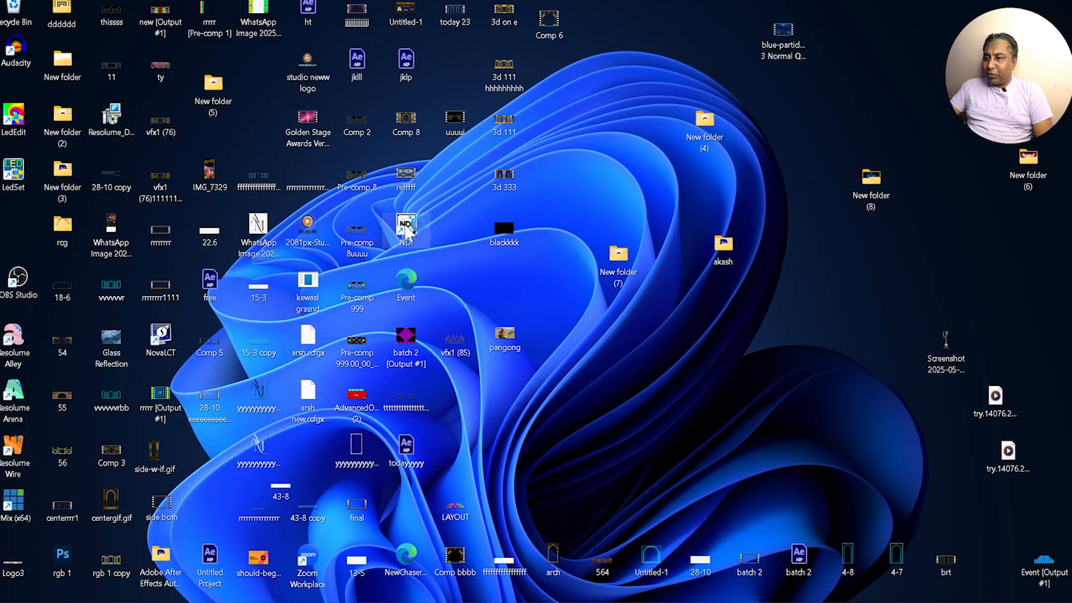
Step: Launch NDI Tools from the desktop and place its launcher window in front of Resolume Arena
{"action": "double_click", "coordinate": [406, 228]}
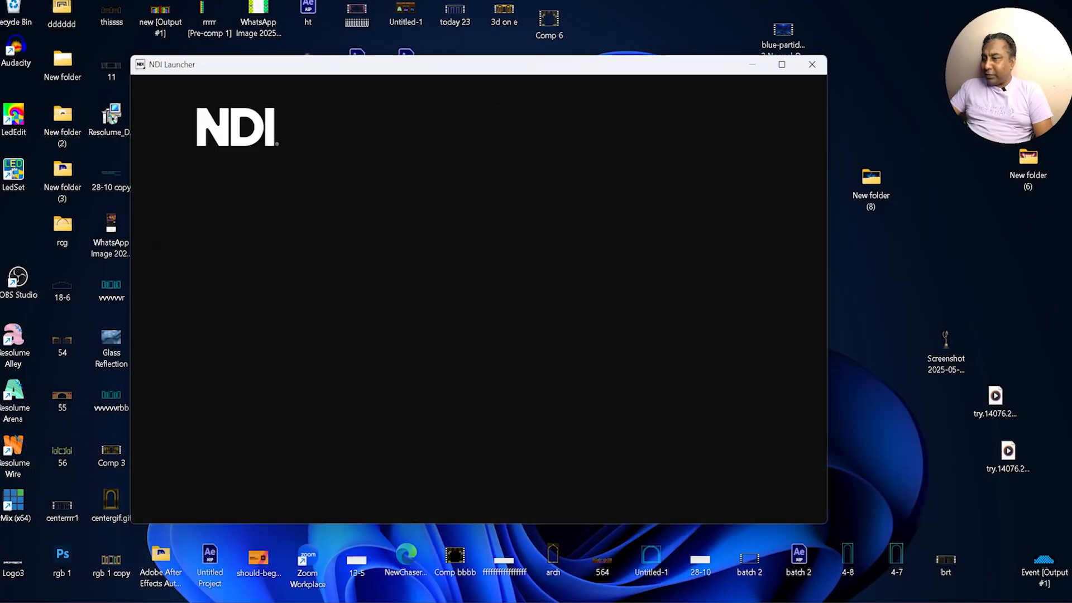
{"action": "left_click", "coordinate": [587, 600]}
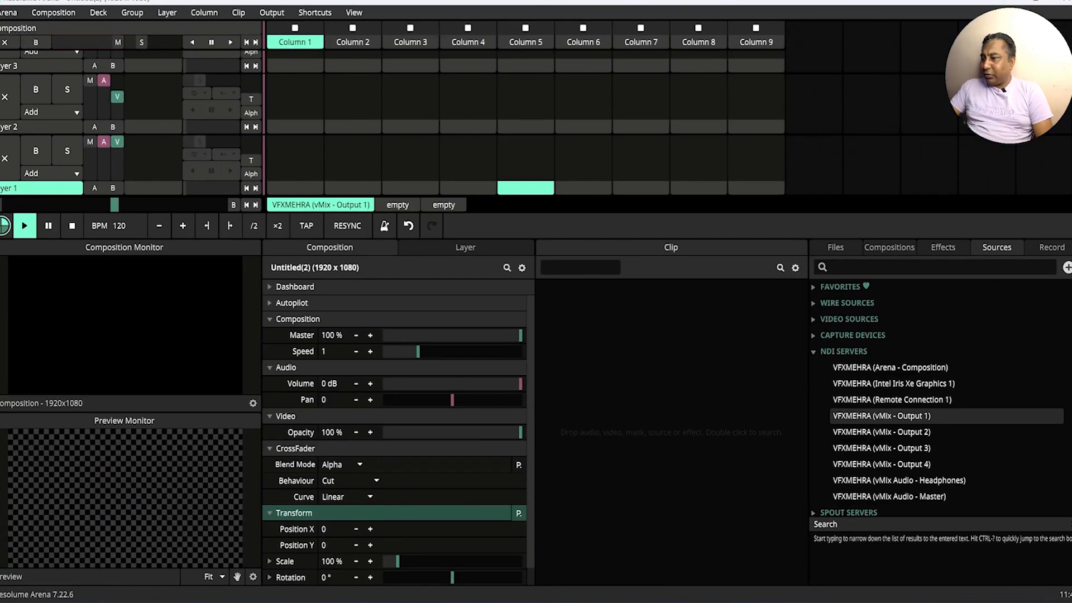
{"action": "left_click", "coordinate": [812, 586]}
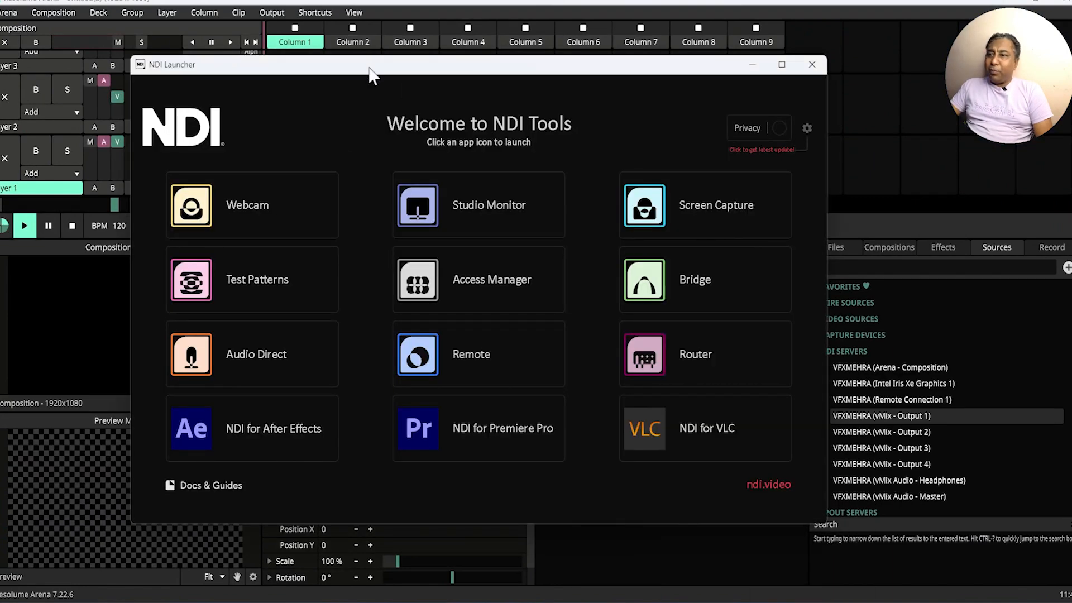
{"action": "left_click_drag", "start_coordinate": [370, 72], "coordinate": [344, 50]}
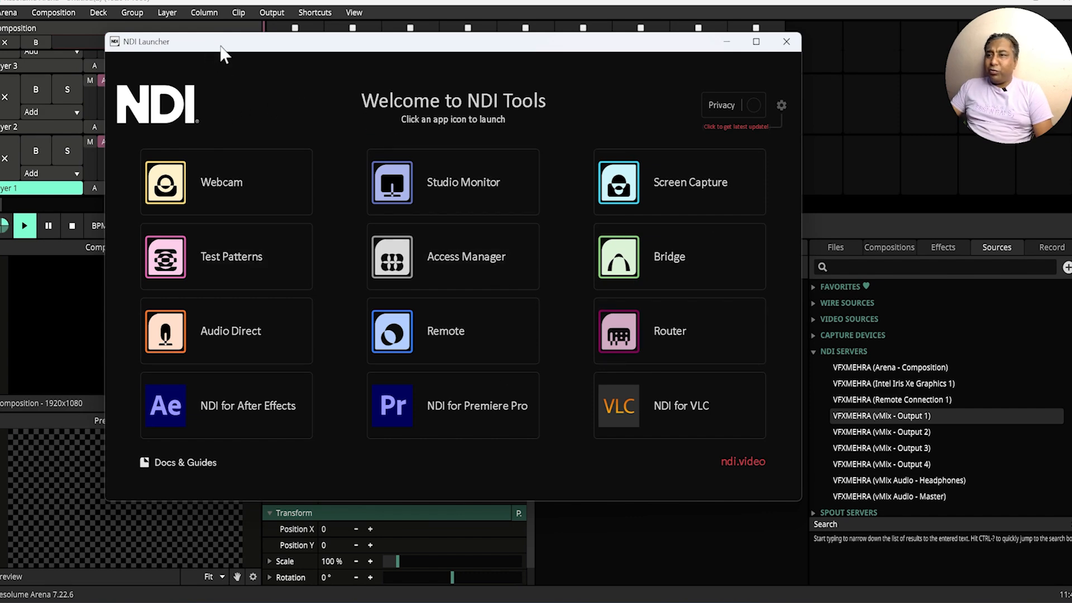
{"action": "mouse_move", "coordinate": [221, 46]}
{"action": "left_mouse_down"}
{"action": "mouse_move", "coordinate": [279, 45]}
{"action": "mouse_move", "coordinate": [213, 42]}
{"action": "left_mouse_up"}
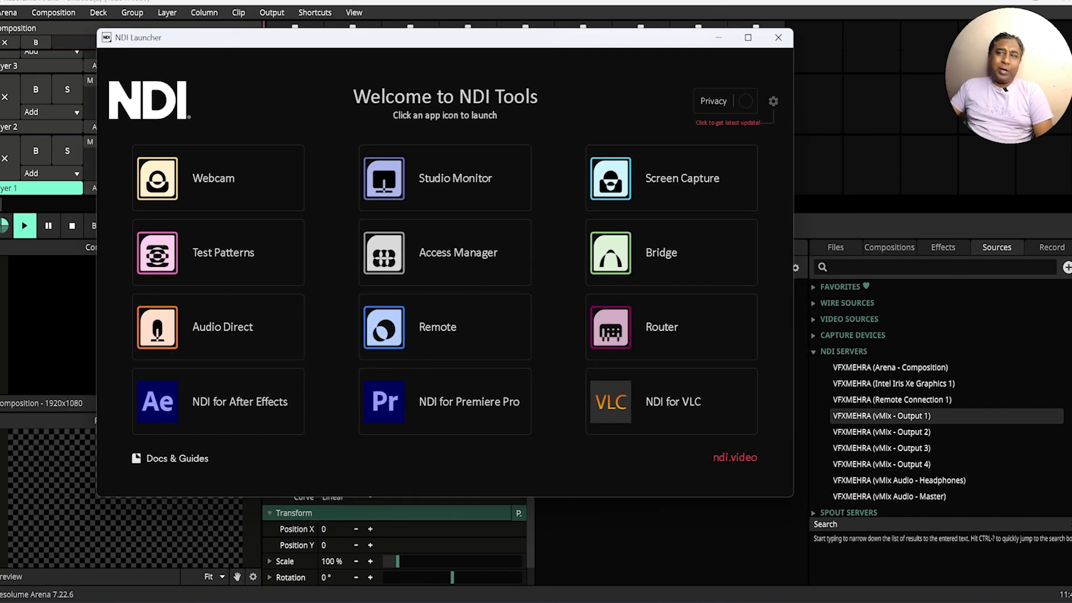
Step: Launch Studio Monitor from the NDI launcher and position its window to view the vMix Output 1 feed
{"action": "mouse_move", "coordinate": [251, 186]}
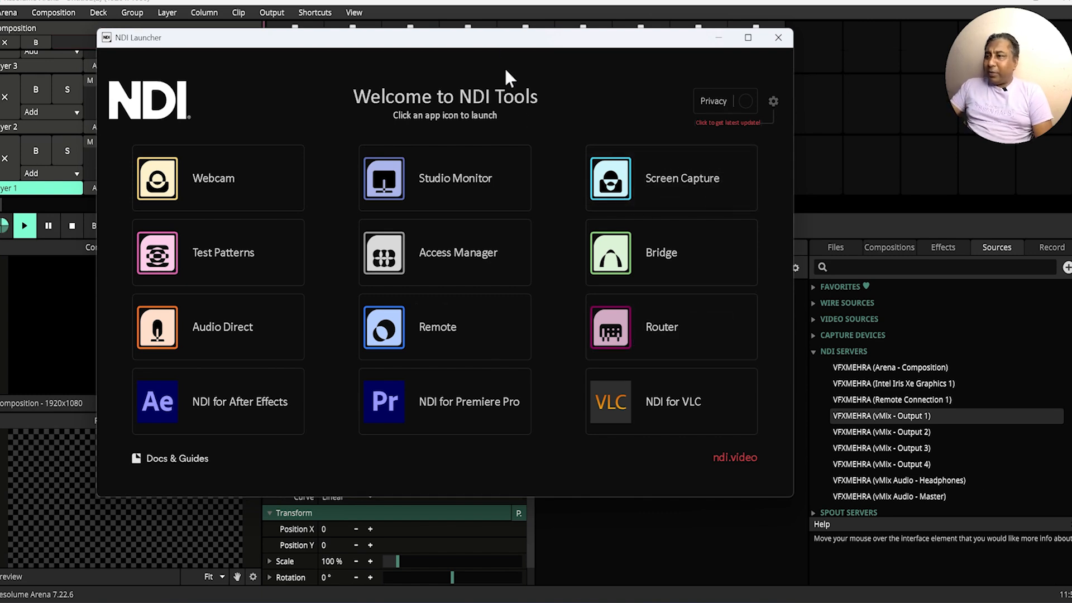
{"action": "mouse_move", "coordinate": [673, 183]}
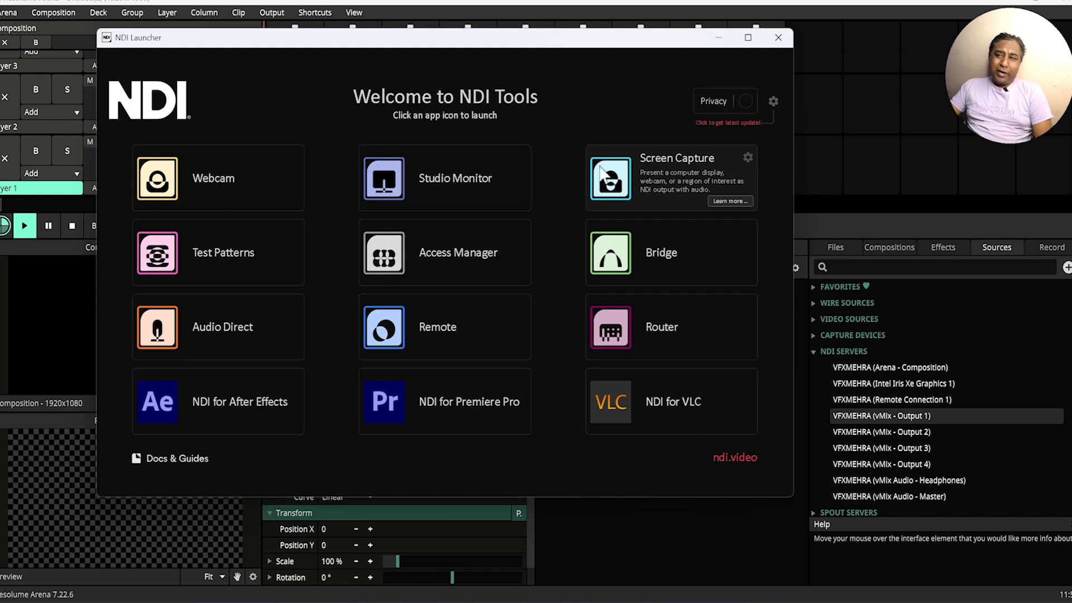
{"action": "left_click_drag", "start_coordinate": [421, 44], "coordinate": [477, 56]}
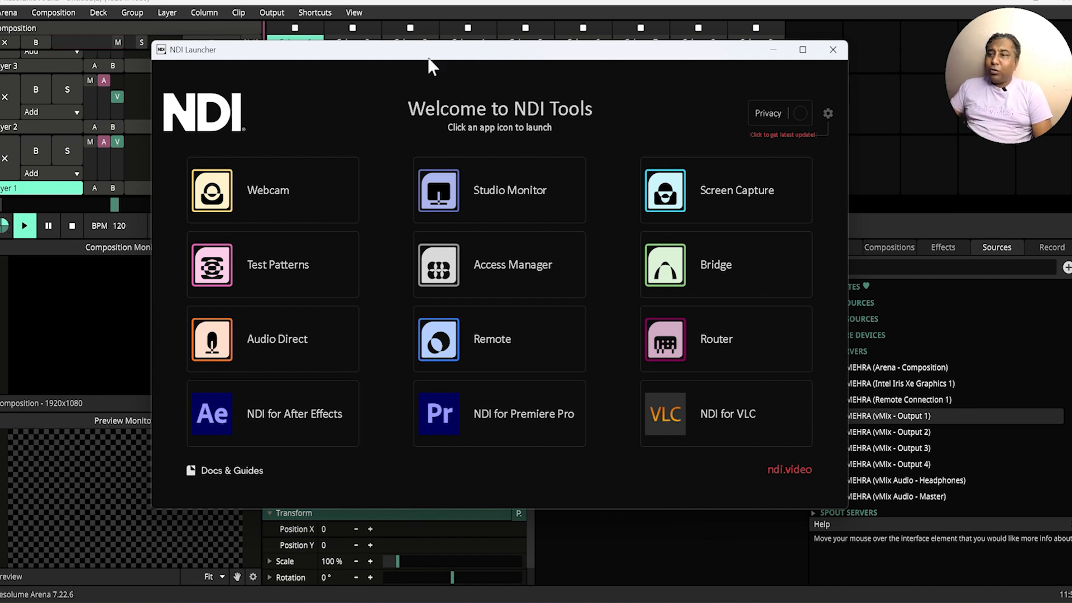
{"action": "left_click", "coordinate": [456, 188]}
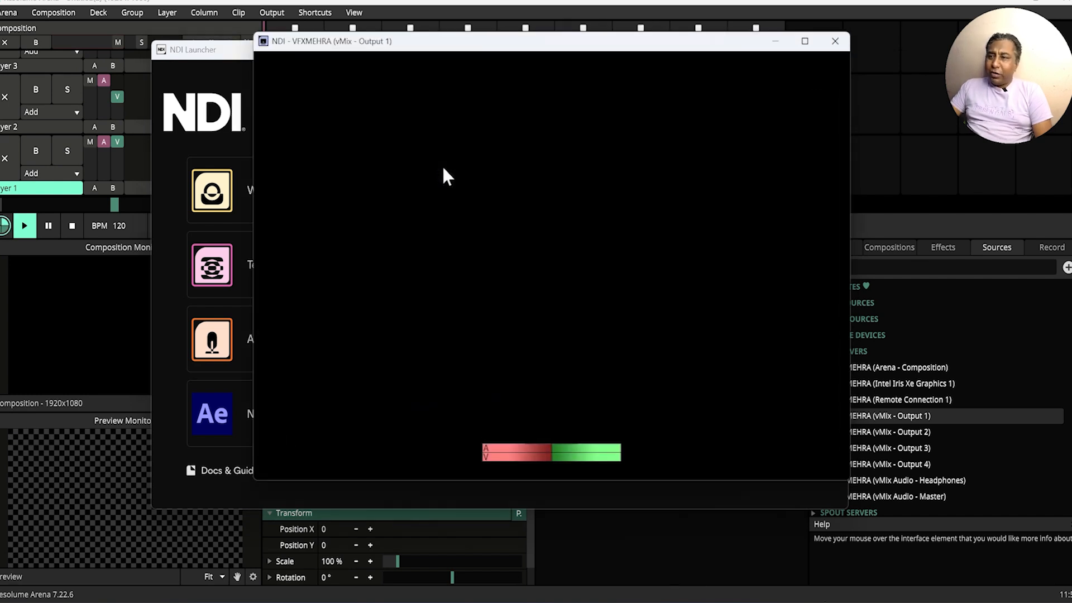
{"action": "mouse_move", "coordinate": [413, 46]}
{"action": "left_mouse_down"}
{"action": "mouse_move", "coordinate": [484, 69]}
{"action": "mouse_move", "coordinate": [404, 46]}
{"action": "left_mouse_up"}
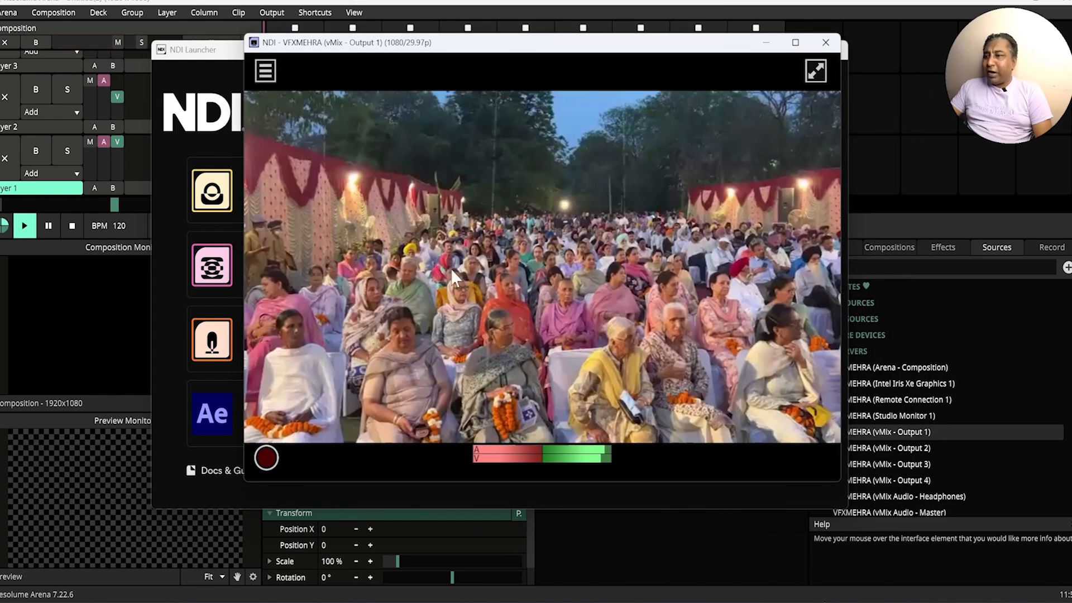
{"action": "left_click_drag", "start_coordinate": [383, 51], "coordinate": [400, 61]}
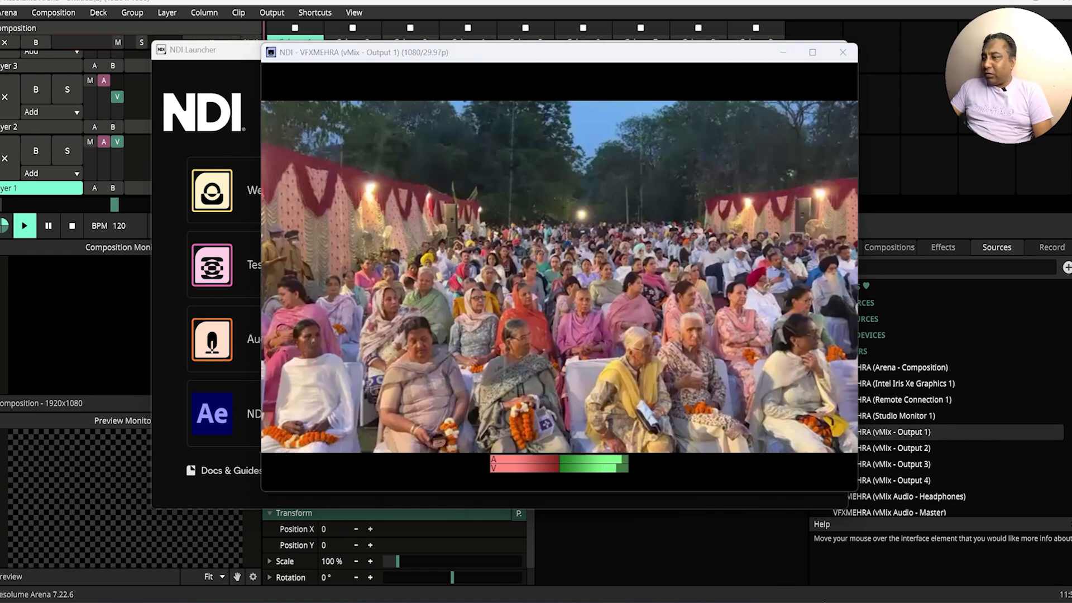
Step: Switch to vMix and open the input selection for adding a video file
{"action": "mouse_move", "coordinate": [823, 586]}
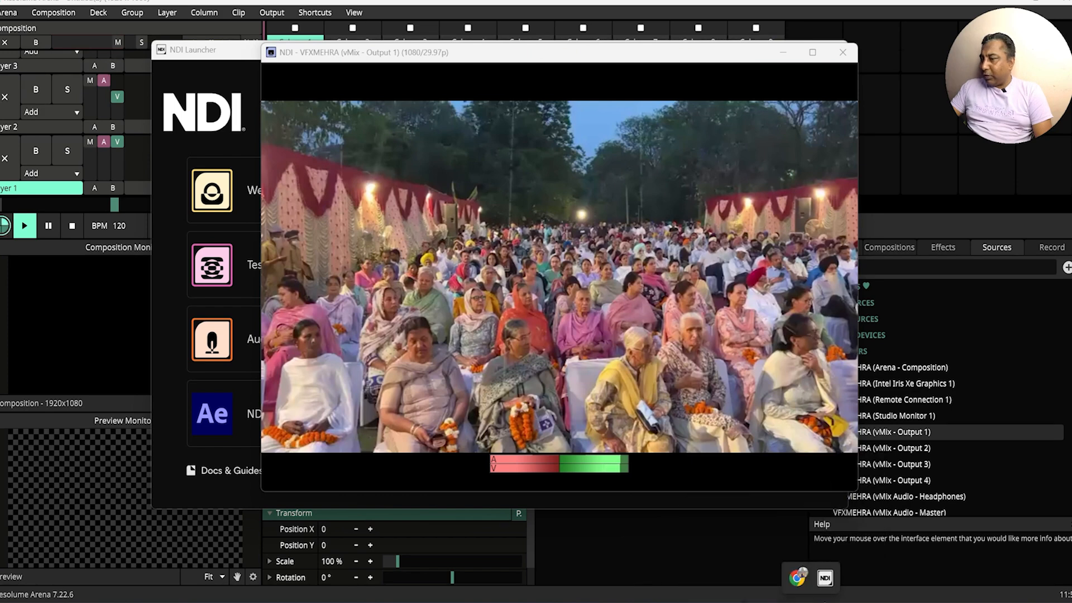
{"action": "mouse_move", "coordinate": [781, 600]}
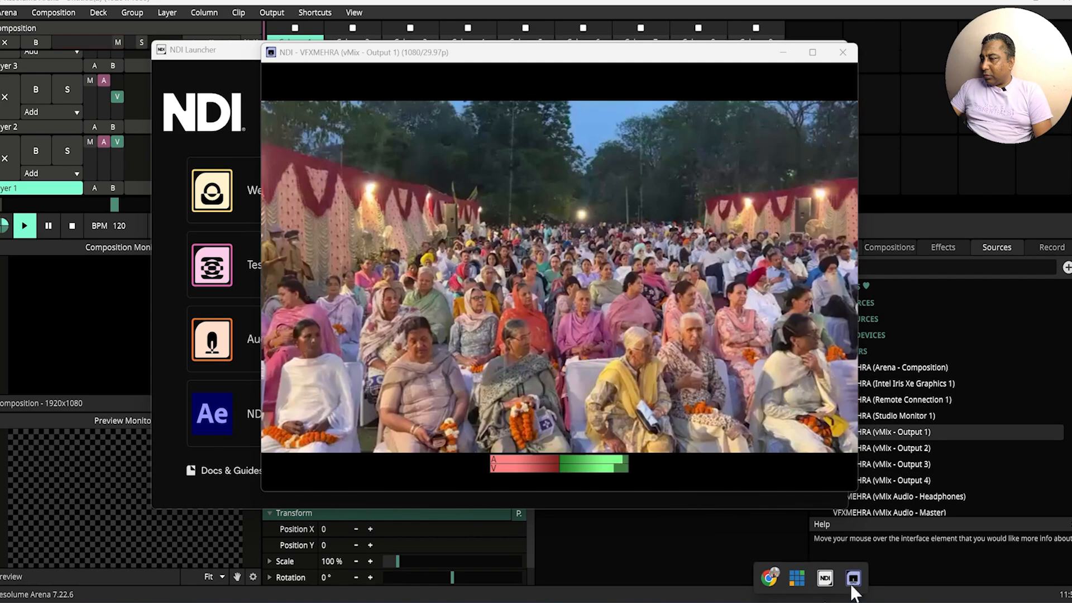
{"action": "left_click", "coordinate": [799, 575]}
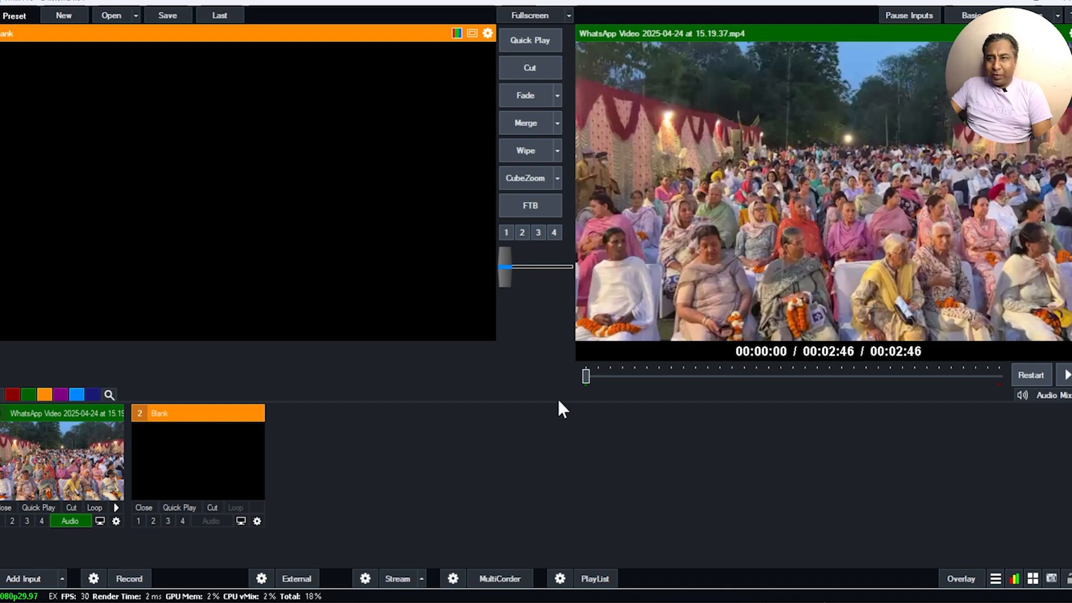
{"action": "left_click", "coordinate": [34, 579]}
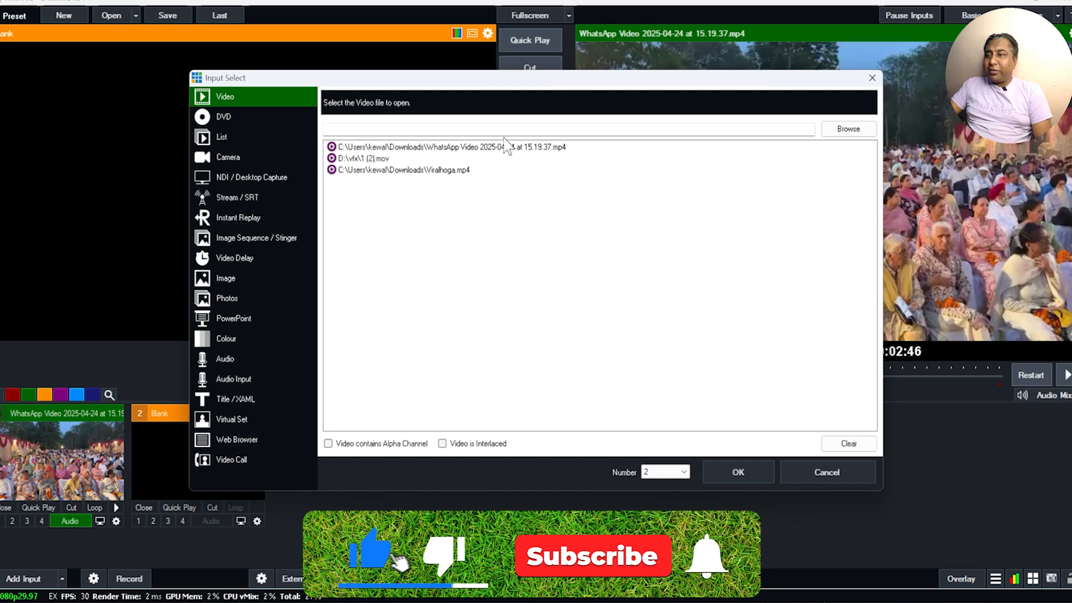
{"action": "left_click_drag", "start_coordinate": [370, 78], "coordinate": [371, 102]}
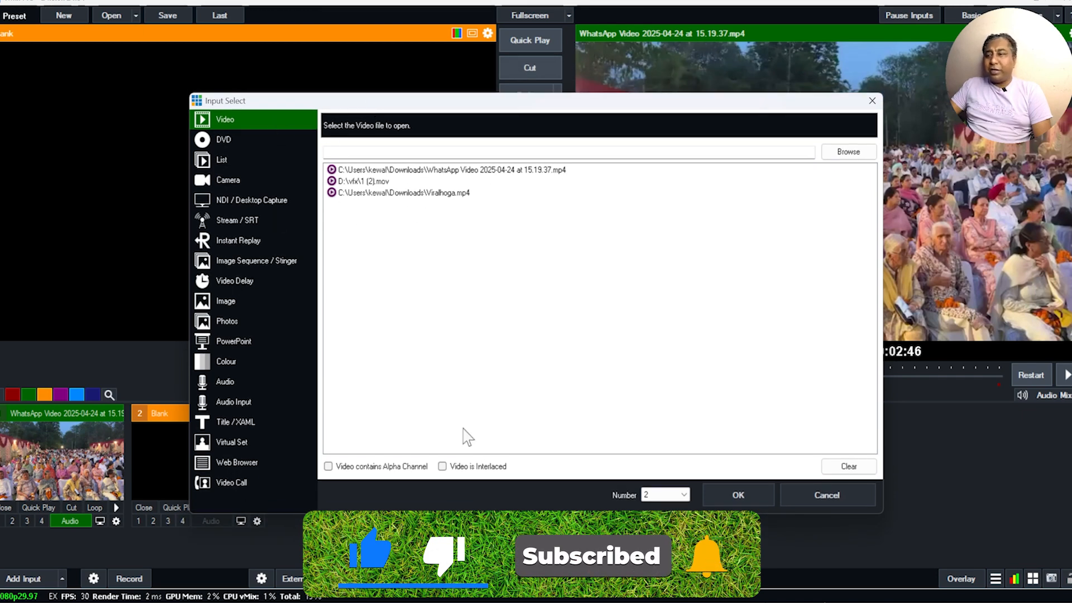
Step: Clear the recent video list and add Lights Show 03.mov from the Downloads folder as input 2
{"action": "left_click", "coordinate": [749, 496]}
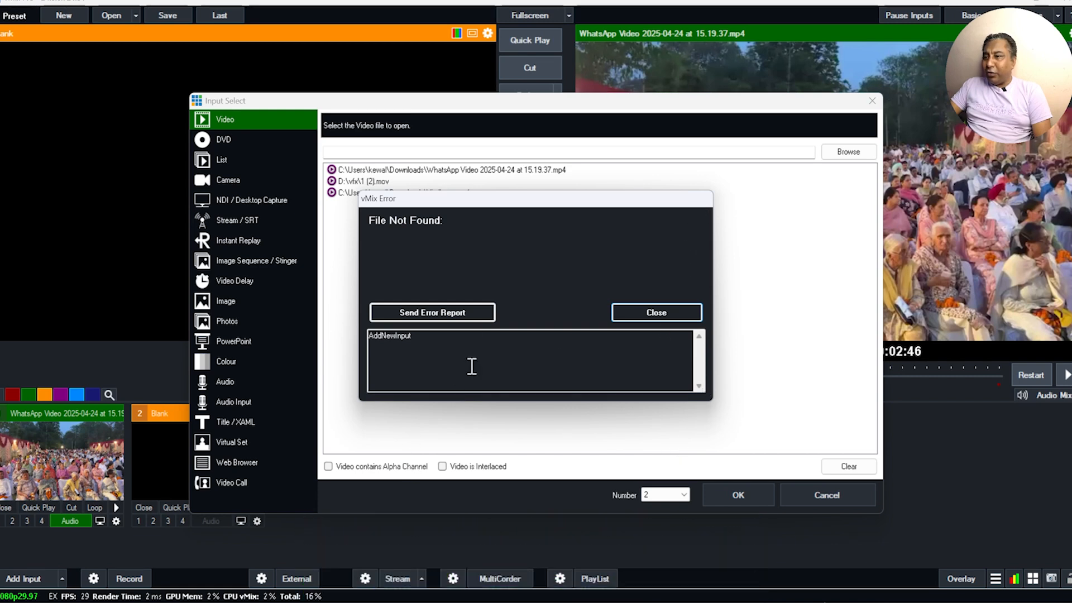
{"action": "left_click", "coordinate": [648, 315]}
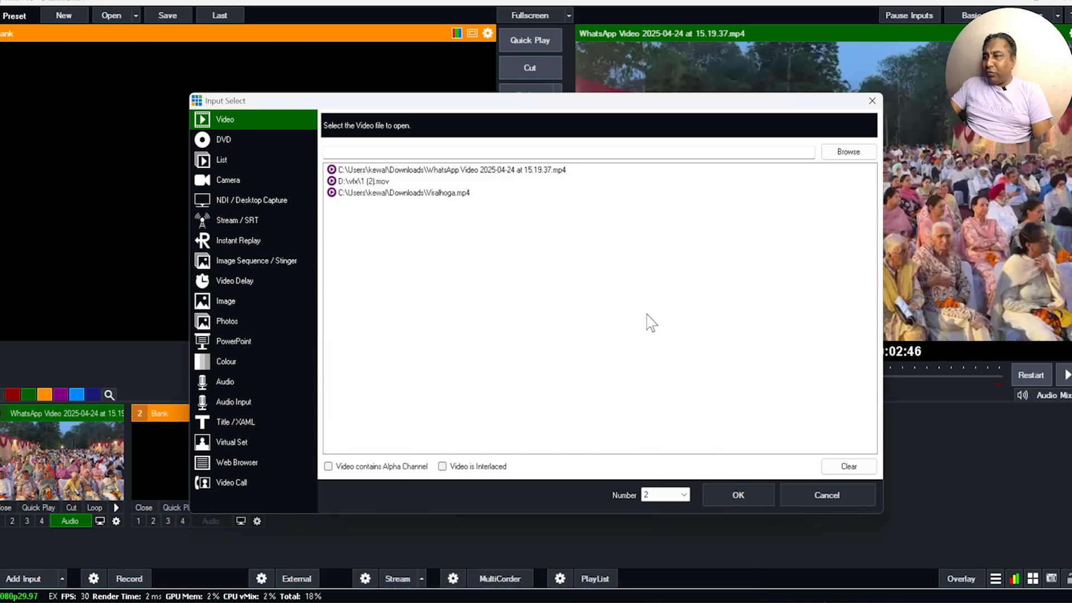
{"action": "left_click", "coordinate": [847, 467]}
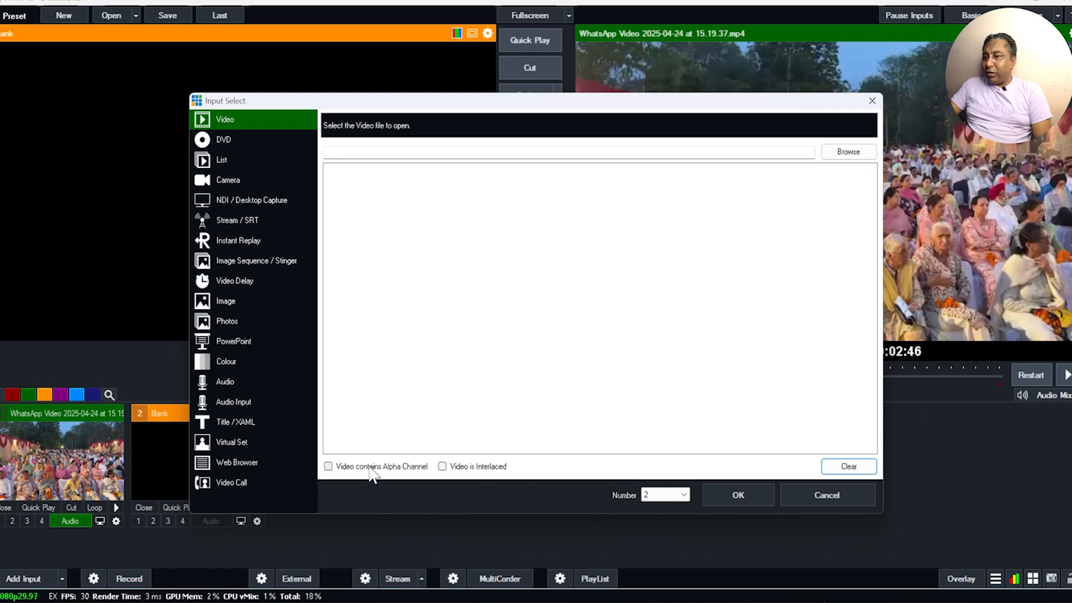
{"action": "left_click", "coordinate": [858, 154]}
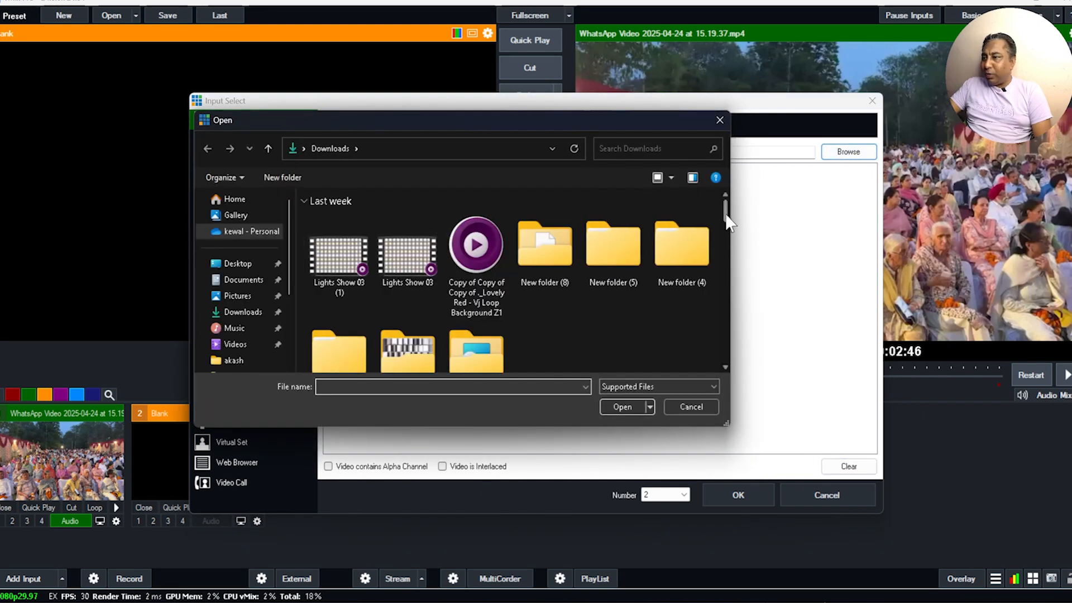
{"action": "left_click_drag", "start_coordinate": [725, 210], "coordinate": [700, 196]}
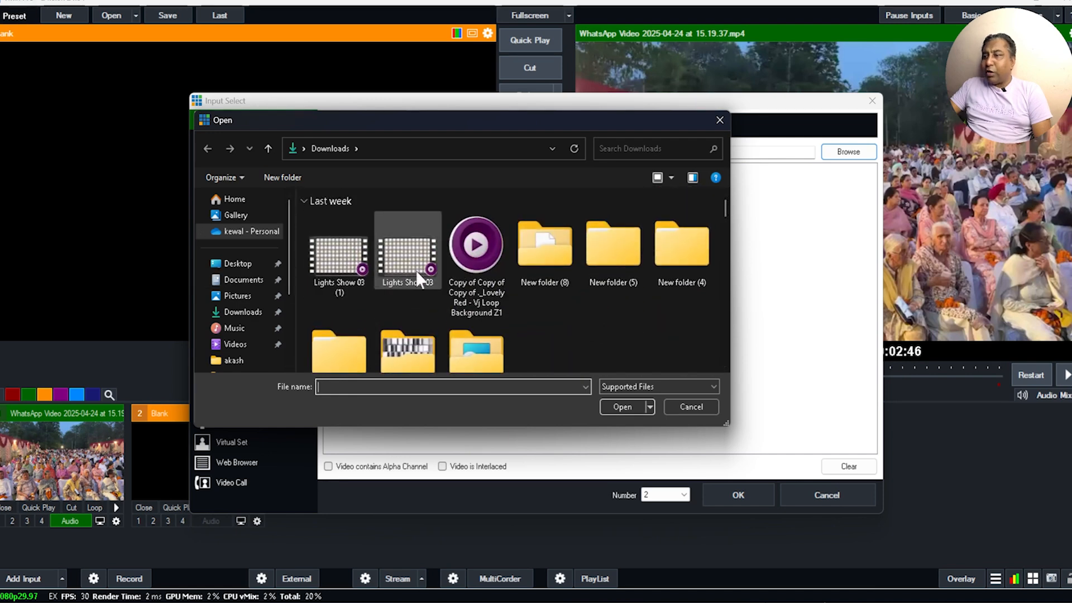
{"action": "left_click", "coordinate": [400, 252]}
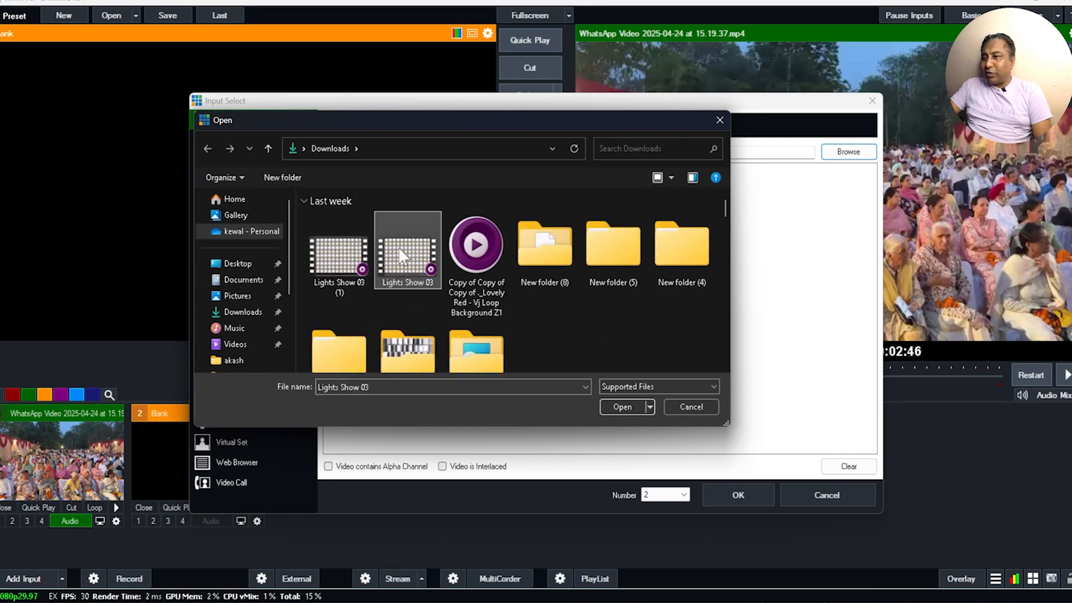
{"action": "left_click", "coordinate": [624, 406]}
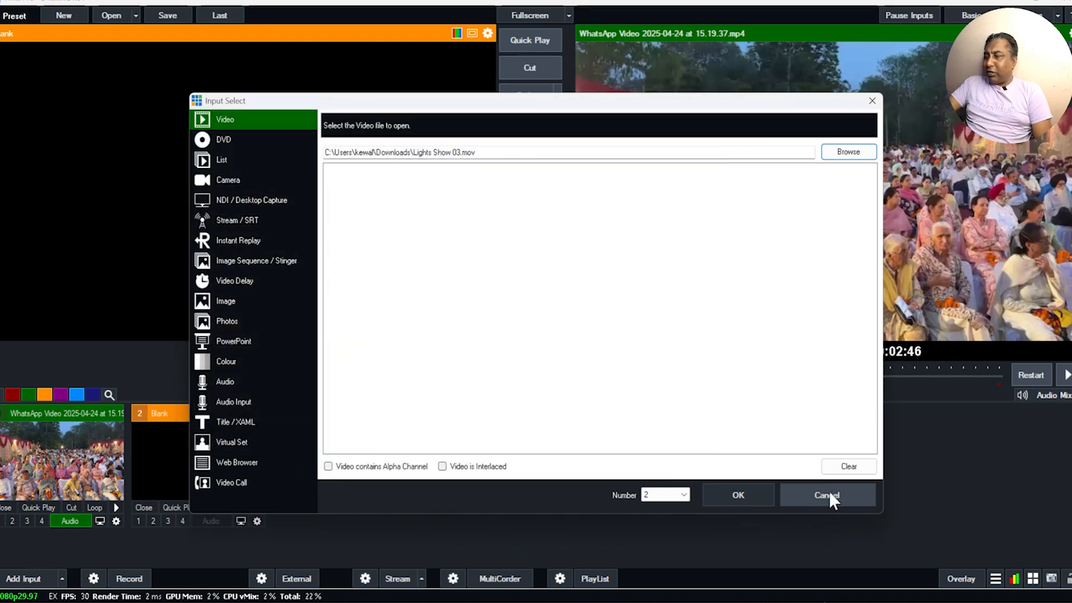
{"action": "left_click", "coordinate": [739, 494]}
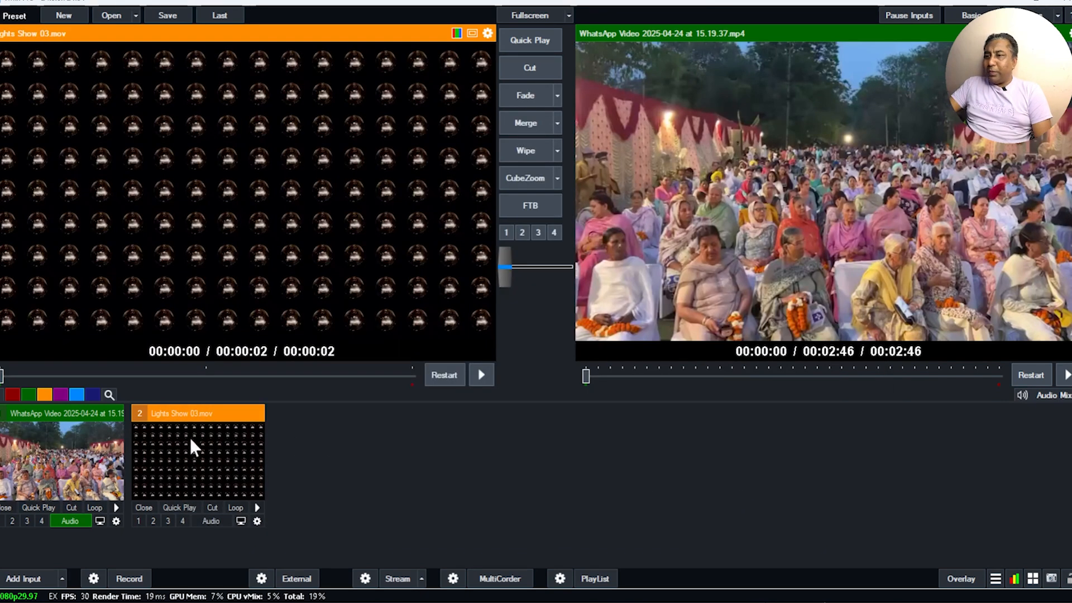
Step: Rewind the WhatsApp video in the program output to its beginning and play it
{"action": "left_click_drag", "start_coordinate": [585, 376], "coordinate": [462, 373]}
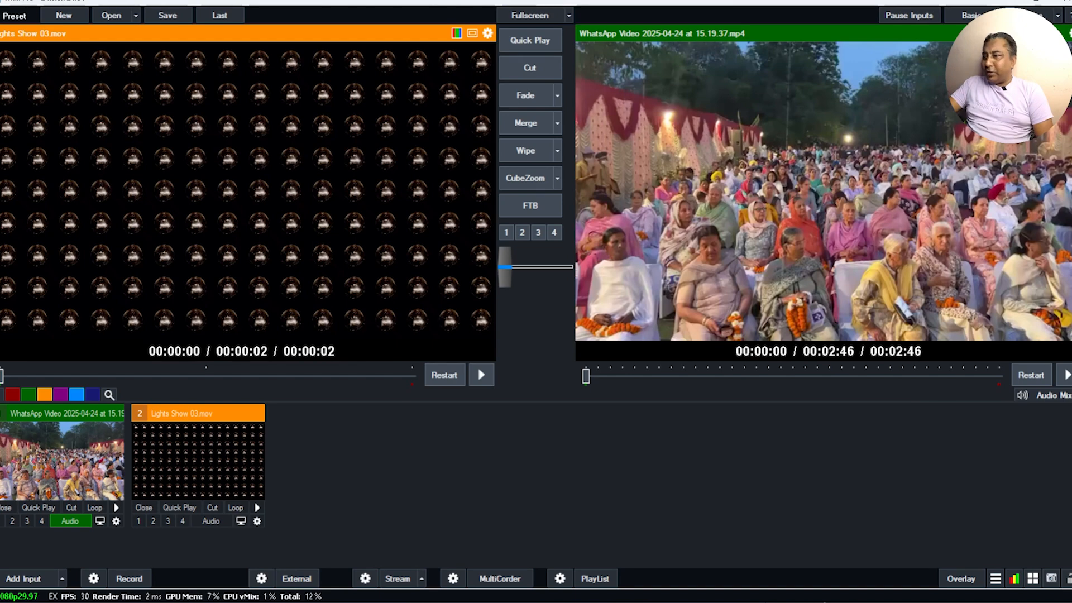
{"action": "left_click", "coordinate": [1066, 374]}
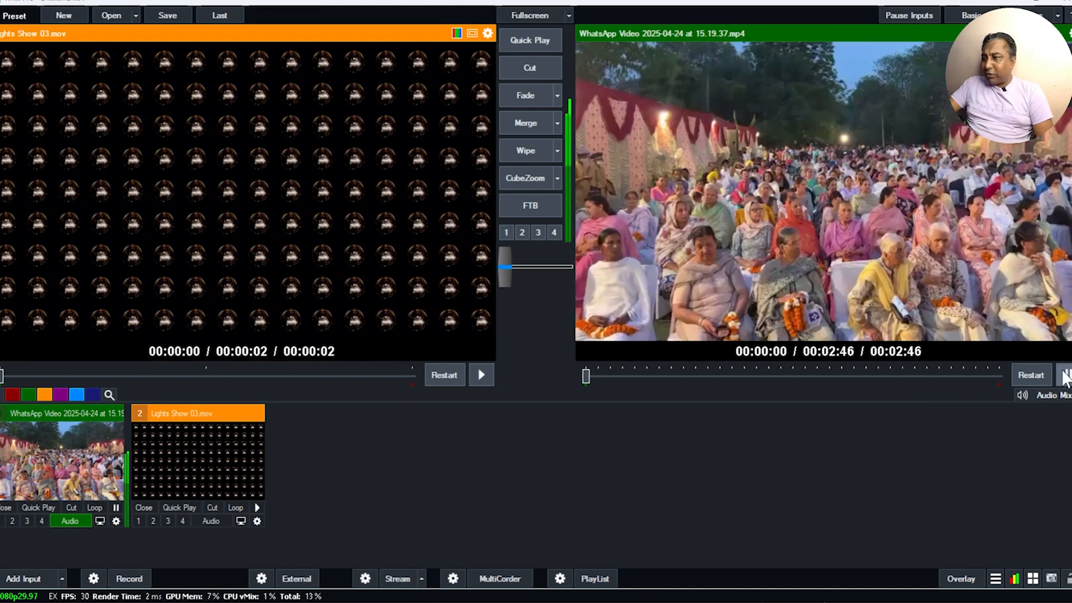
{"action": "left_click", "coordinate": [1066, 374]}
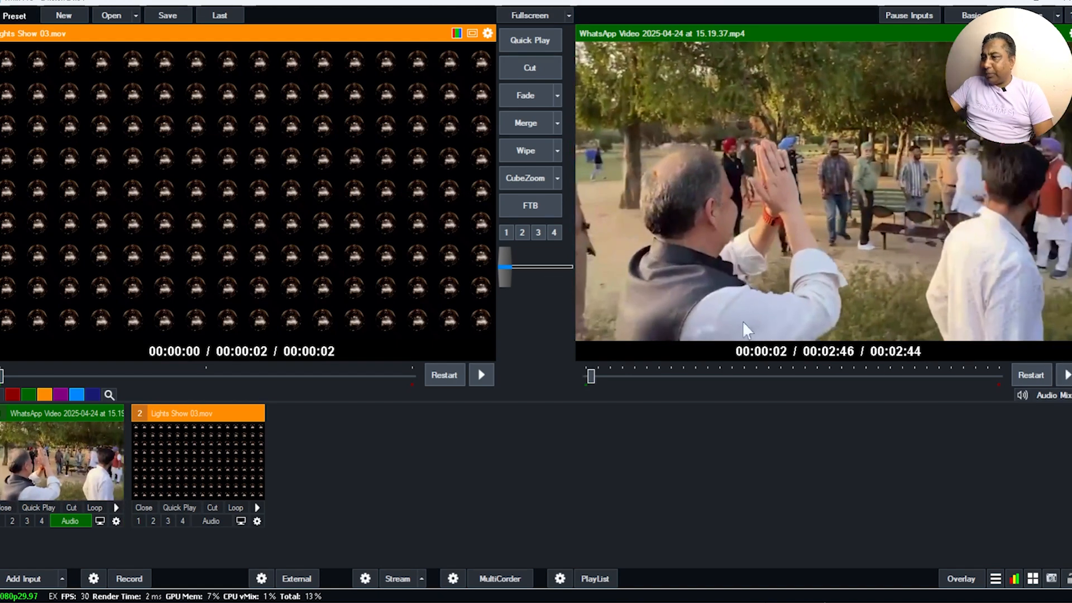
{"action": "left_click_drag", "start_coordinate": [593, 370], "coordinate": [548, 370]}
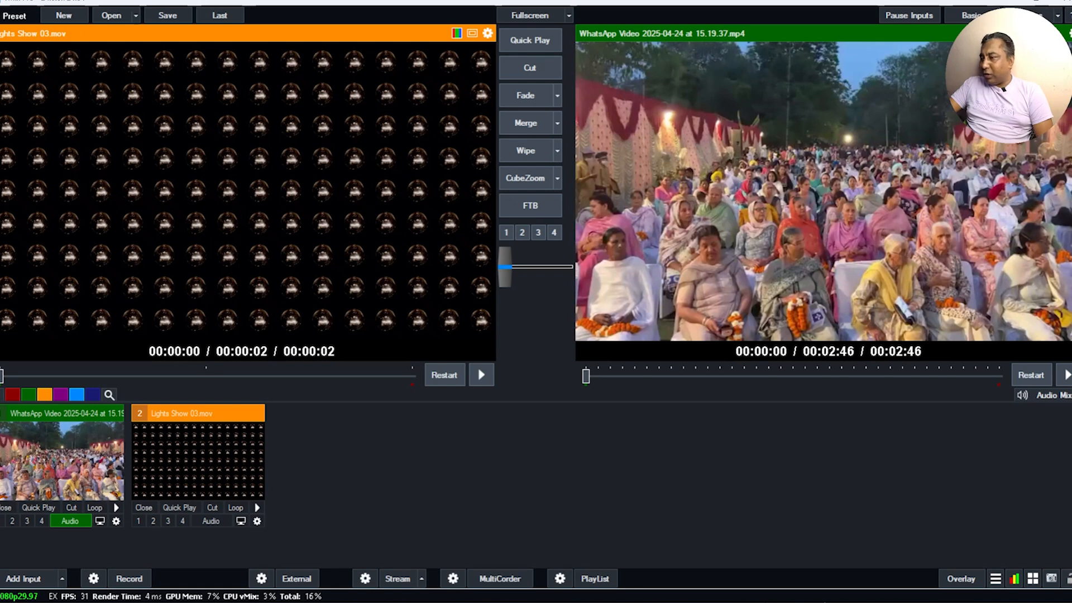
{"action": "left_click", "coordinate": [1000, 602]}
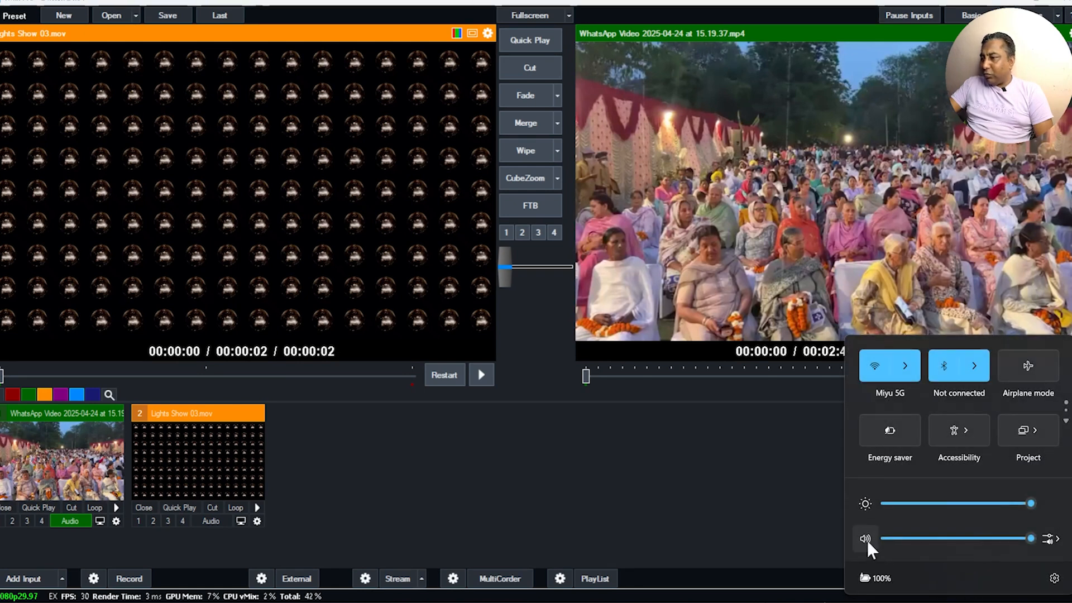
{"action": "left_click", "coordinate": [736, 497]}
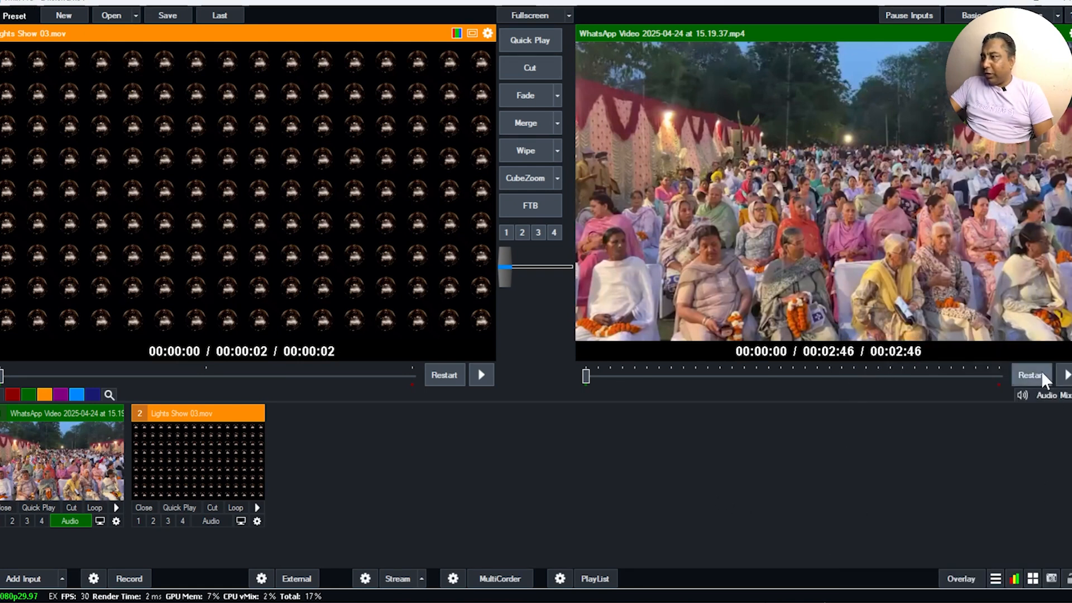
{"action": "left_click", "coordinate": [1064, 377]}
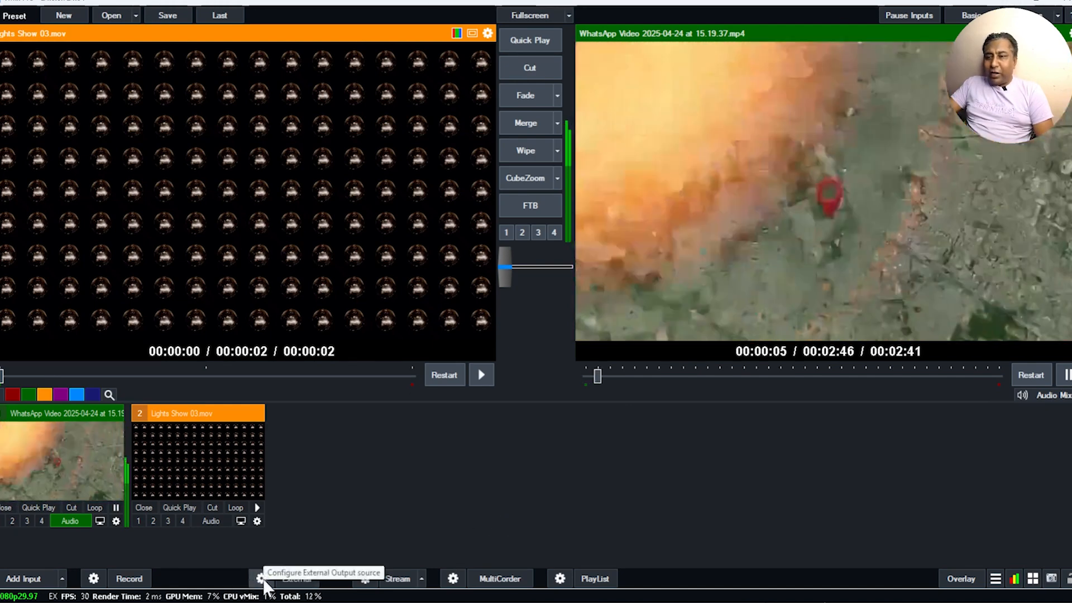
Step: Review the NDI status of outputs 1 to 4 in vMix's Outputs / NDI / SRT settings and accept the settings
{"action": "left_click", "coordinate": [263, 579]}
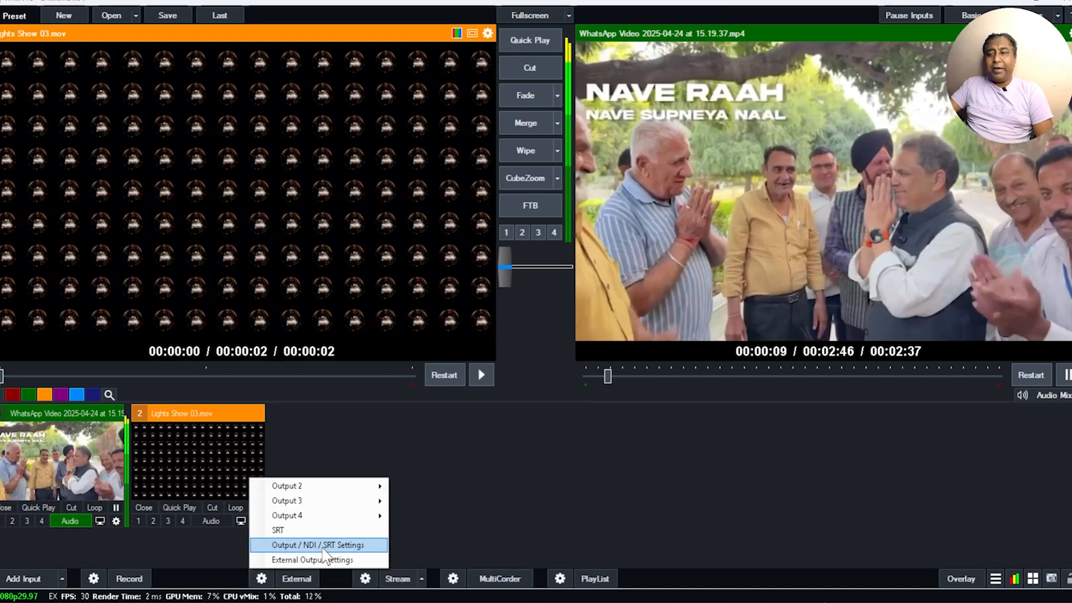
{"action": "left_click", "coordinate": [323, 547]}
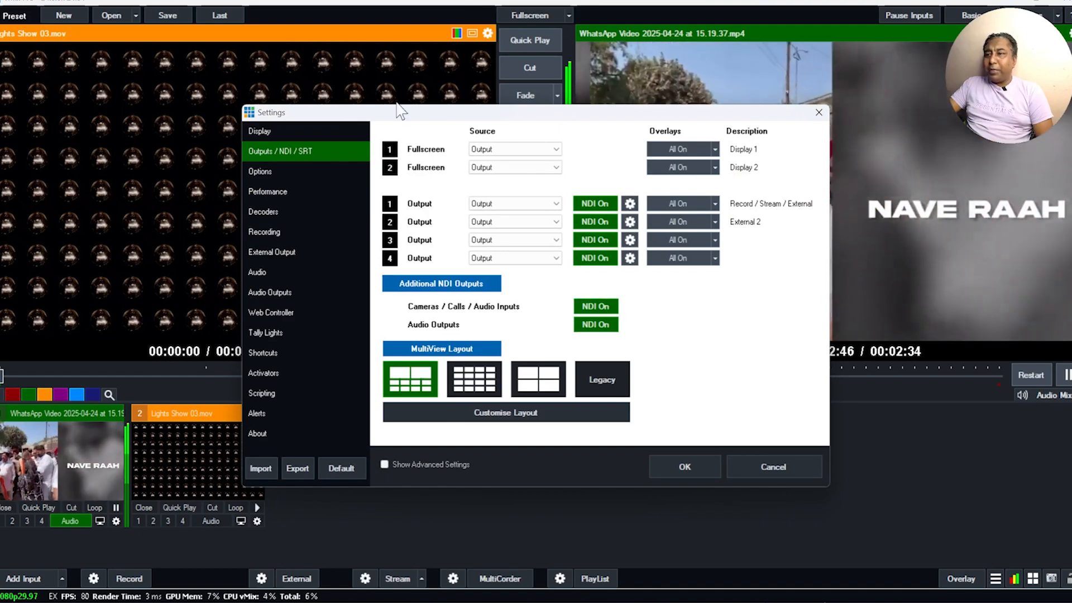
{"action": "left_click_drag", "start_coordinate": [399, 112], "coordinate": [416, 92]}
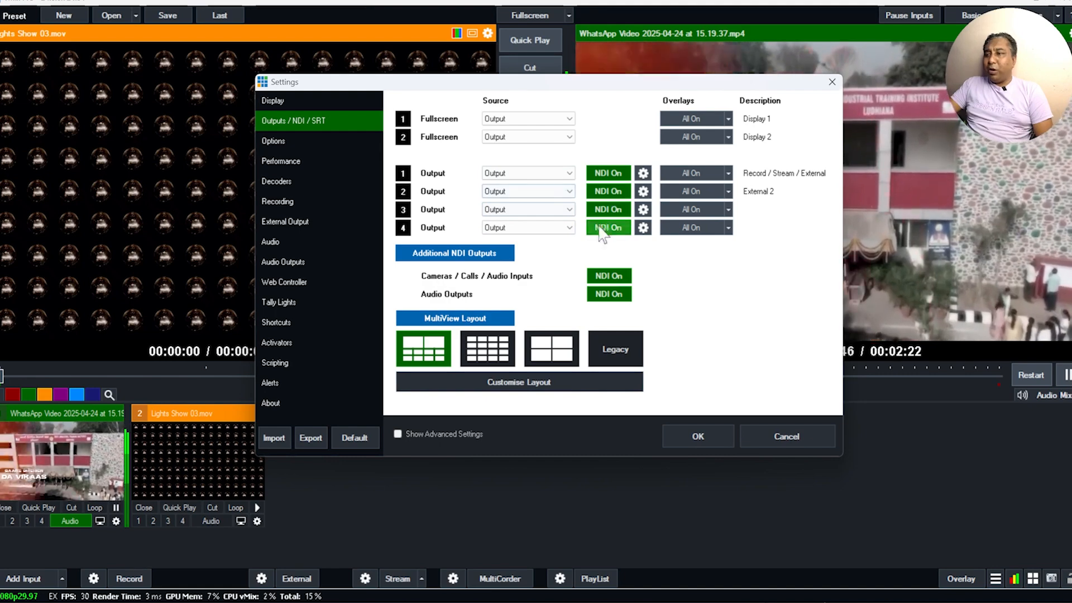
{"action": "left_click_drag", "start_coordinate": [578, 85], "coordinate": [493, 104]}
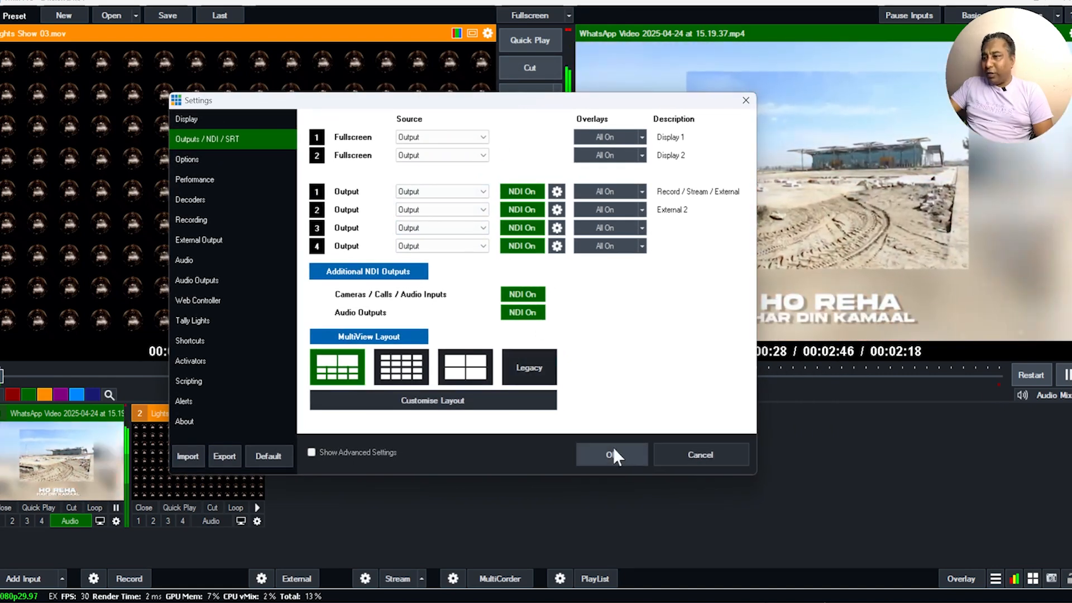
{"action": "left_click", "coordinate": [612, 453]}
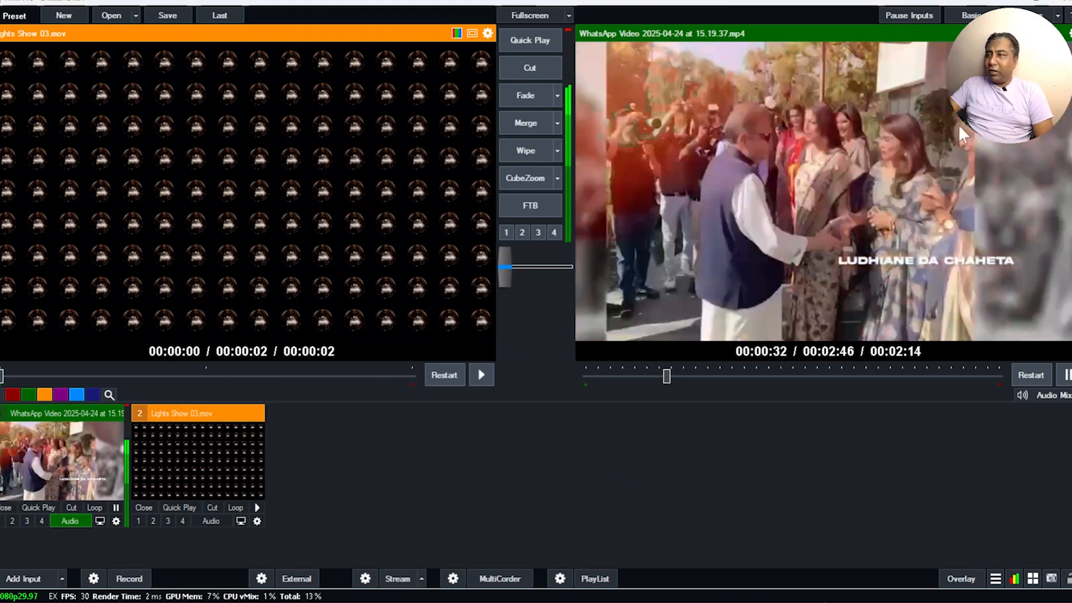
Step: Minimize vMix and the NDI Launcher, and position the Studio Monitor window over Resolume Arena
{"action": "left_click", "coordinate": [1035, 1]}
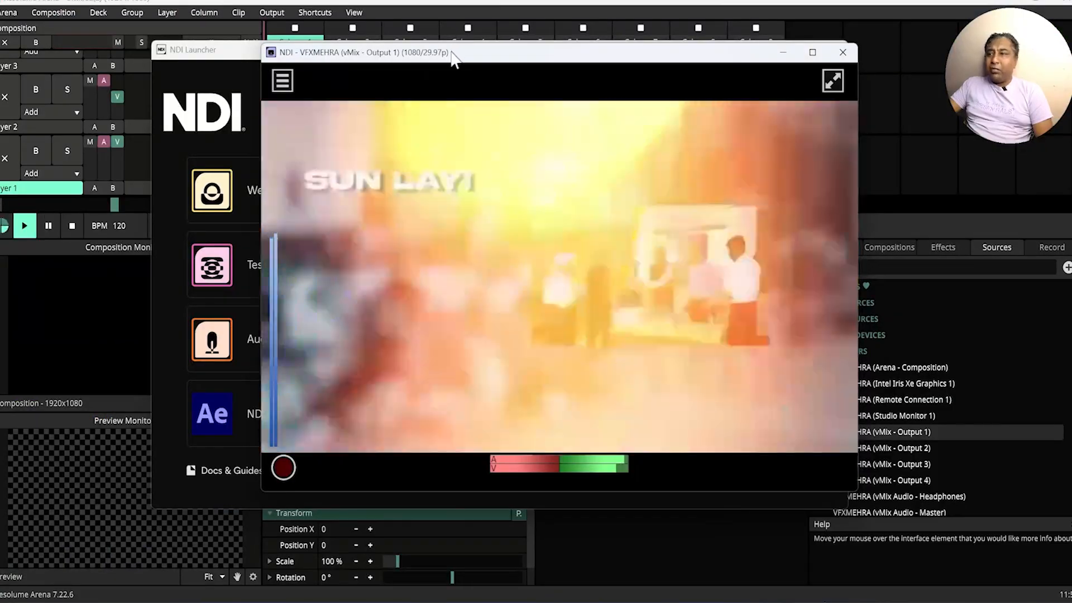
{"action": "left_click_drag", "start_coordinate": [452, 56], "coordinate": [482, 95]}
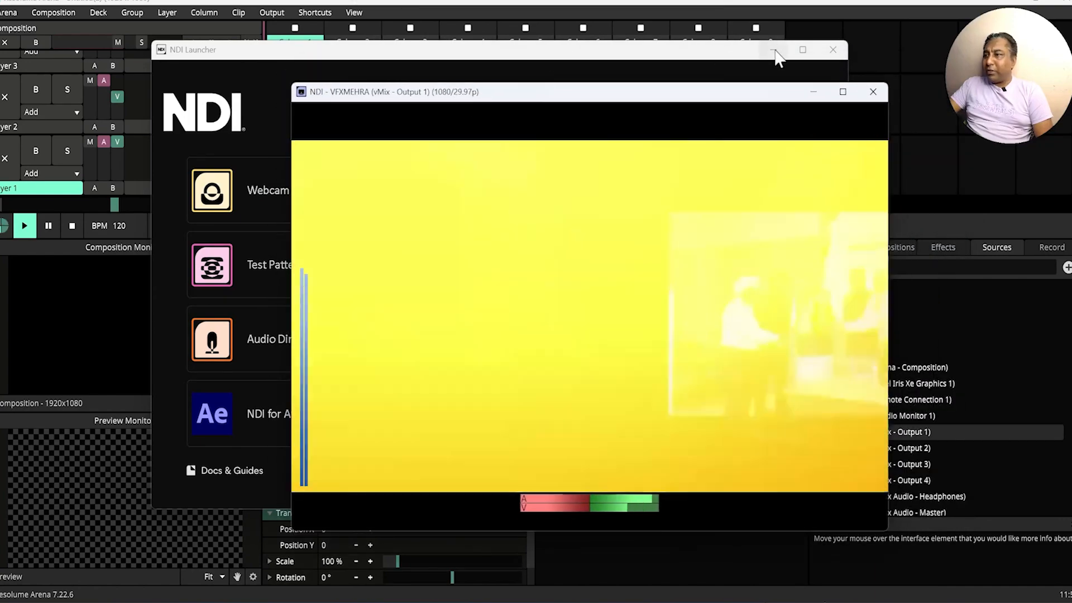
{"action": "left_click", "coordinate": [751, 50]}
{"action": "left_click", "coordinate": [773, 50]}
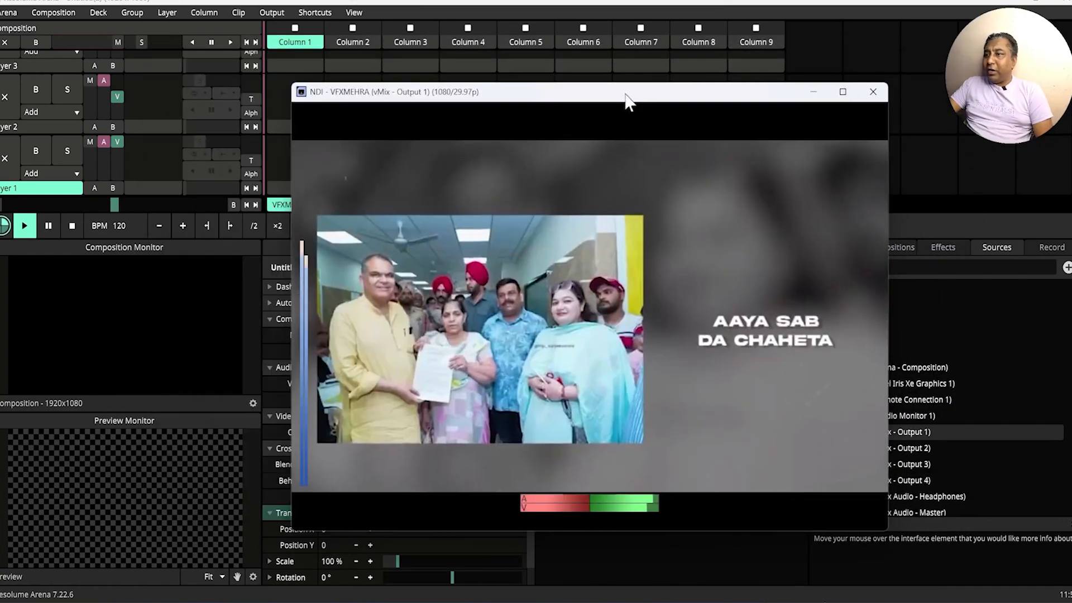
{"action": "left_click_drag", "start_coordinate": [627, 100], "coordinate": [588, 73]}
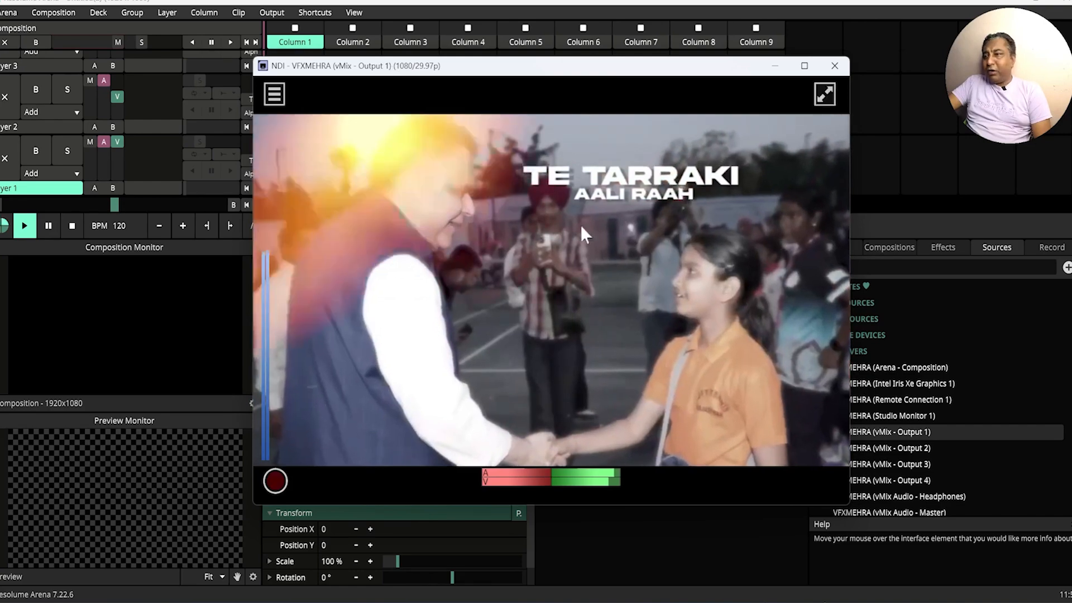
{"action": "left_click_drag", "start_coordinate": [498, 71], "coordinate": [532, 71]}
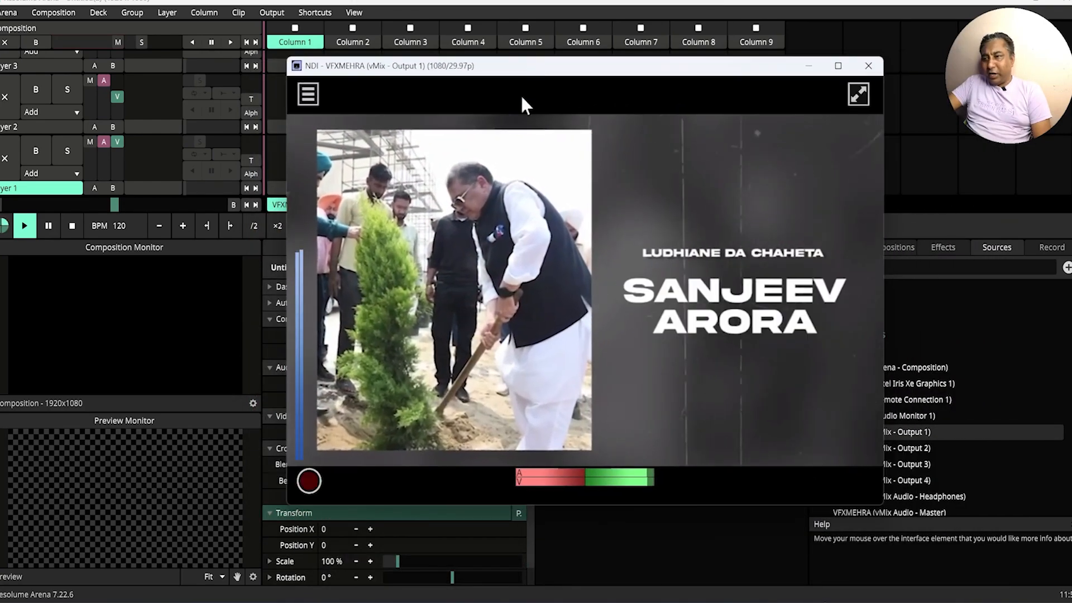
Step: Switch Studio Monitor's source to Intel Iris Xe Graphics 1 and reposition its window
{"action": "left_click", "coordinate": [308, 94]}
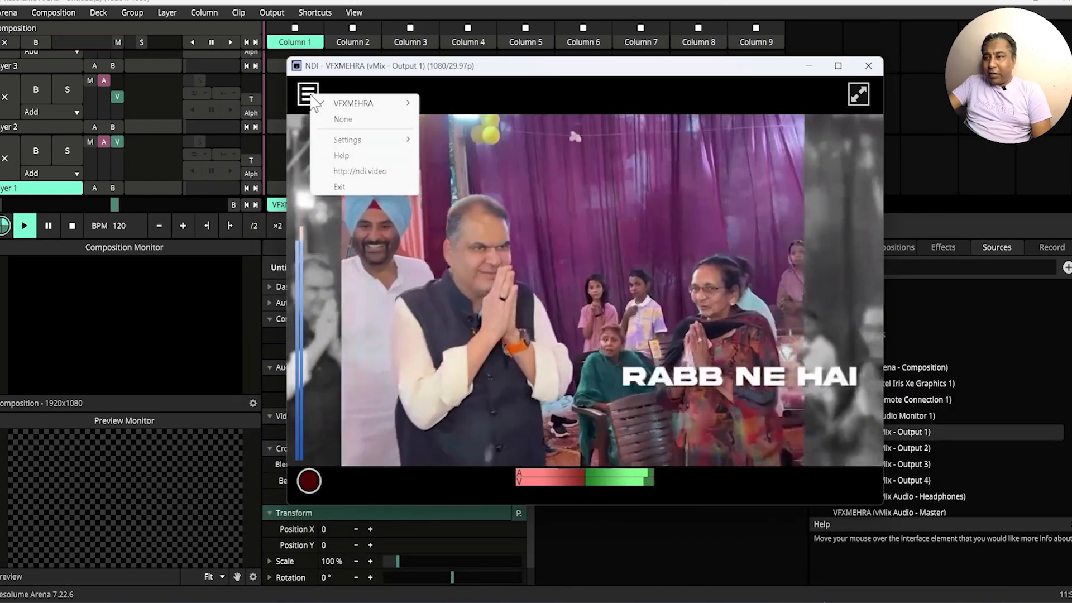
{"action": "mouse_move", "coordinate": [370, 110]}
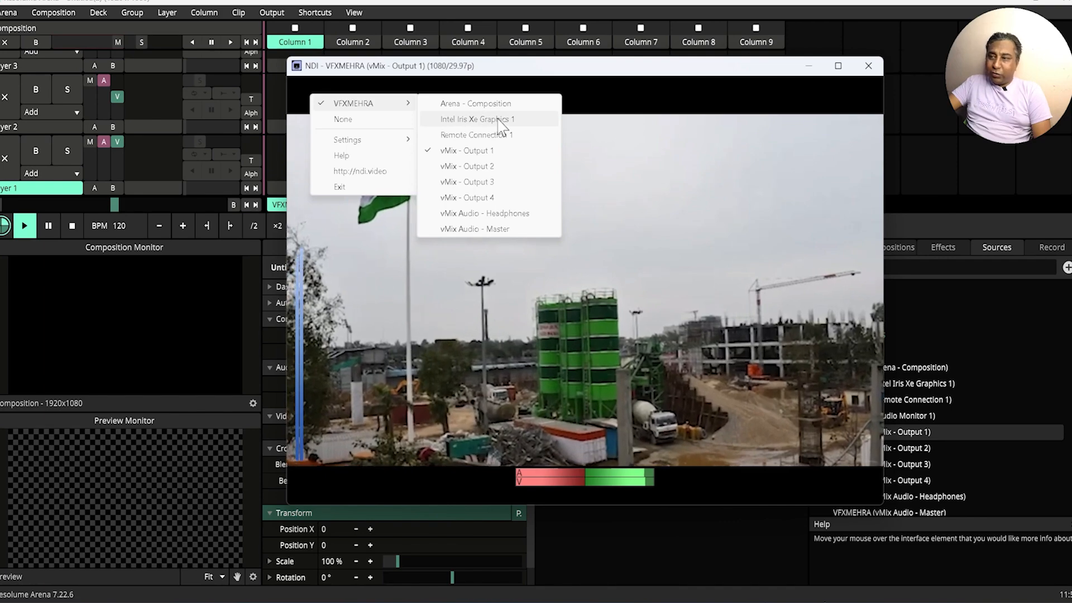
{"action": "left_click", "coordinate": [496, 119]}
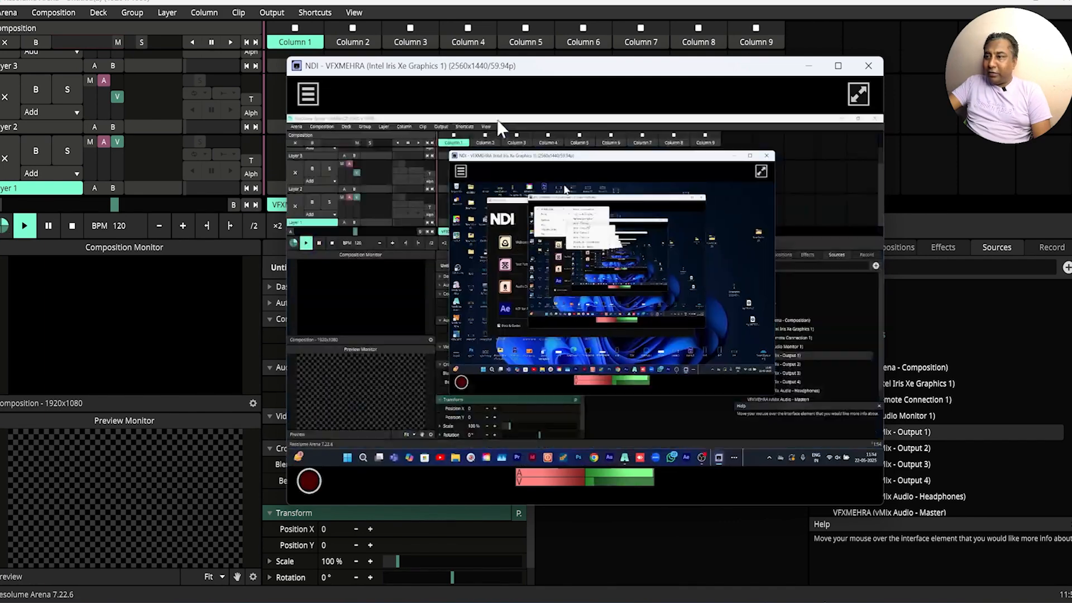
{"action": "left_click_drag", "start_coordinate": [513, 96], "coordinate": [464, 94]}
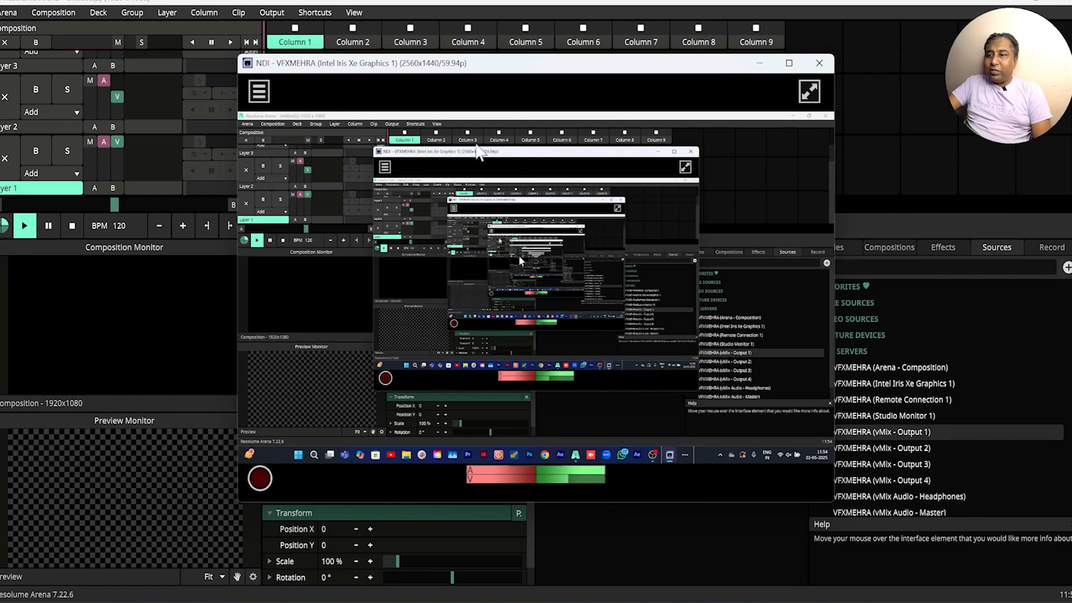
{"action": "left_click_drag", "start_coordinate": [455, 74], "coordinate": [483, 77]}
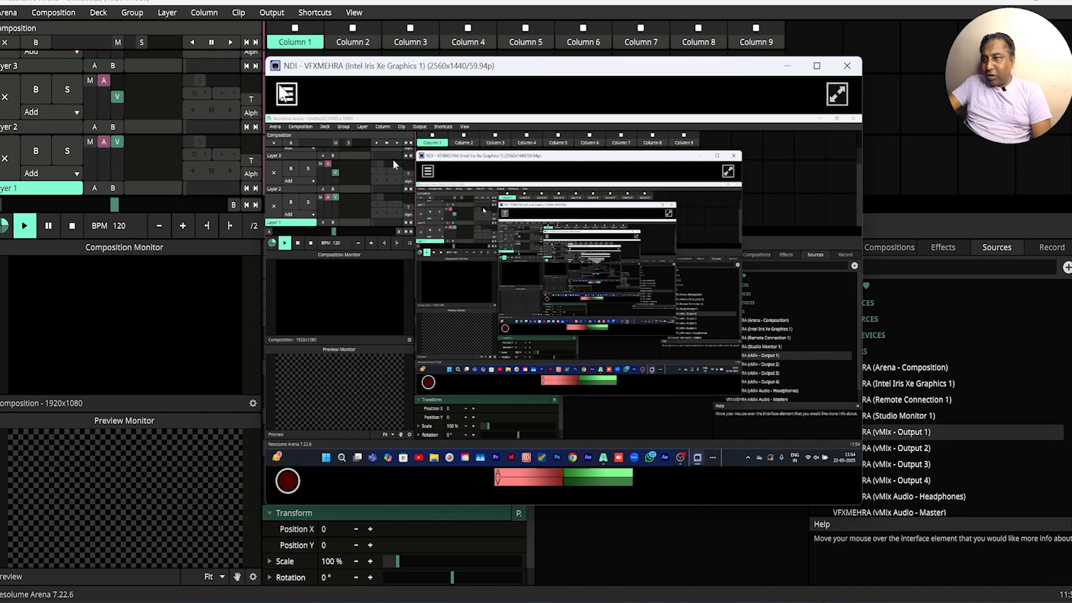
Step: Set Studio Monitor's source back to vMix - Output 1 and reposition its window
{"action": "left_click", "coordinate": [286, 94]}
{"action": "mouse_move", "coordinate": [324, 106]}
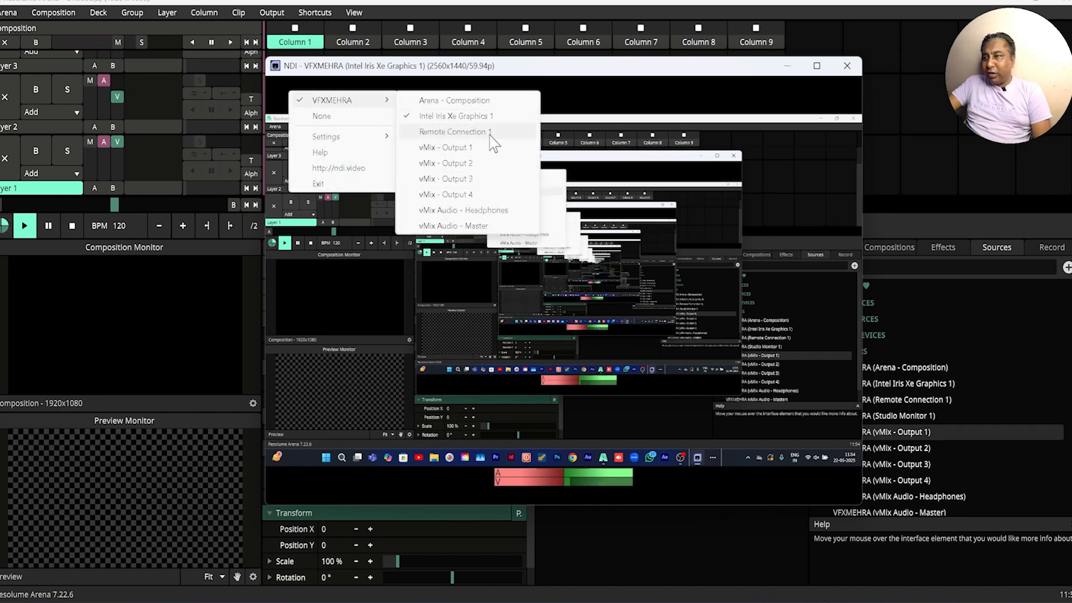
{"action": "left_click", "coordinate": [458, 149]}
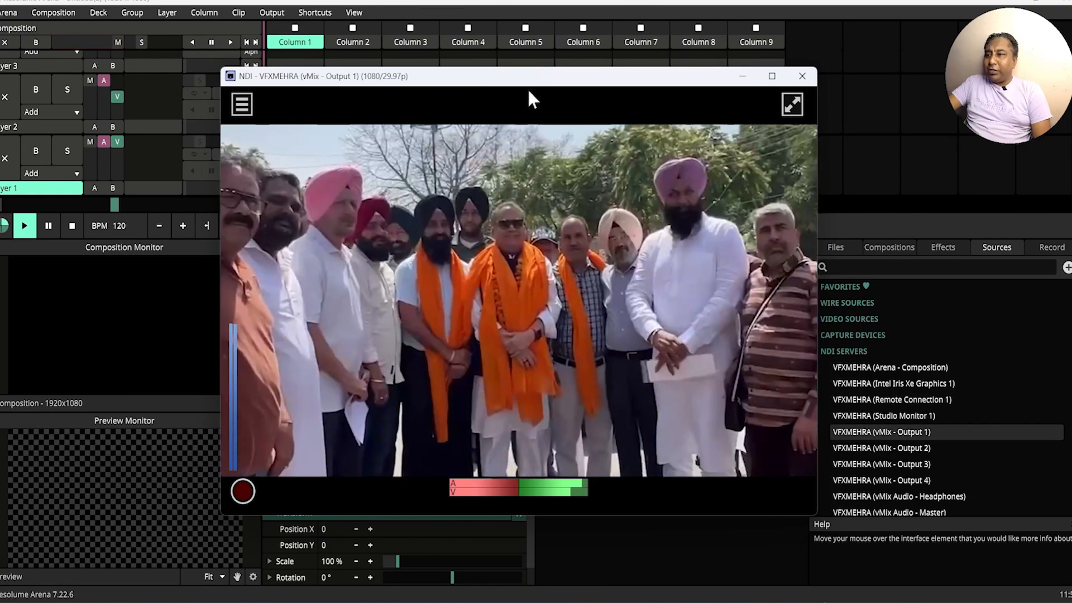
{"action": "left_click_drag", "start_coordinate": [527, 88], "coordinate": [528, 99]}
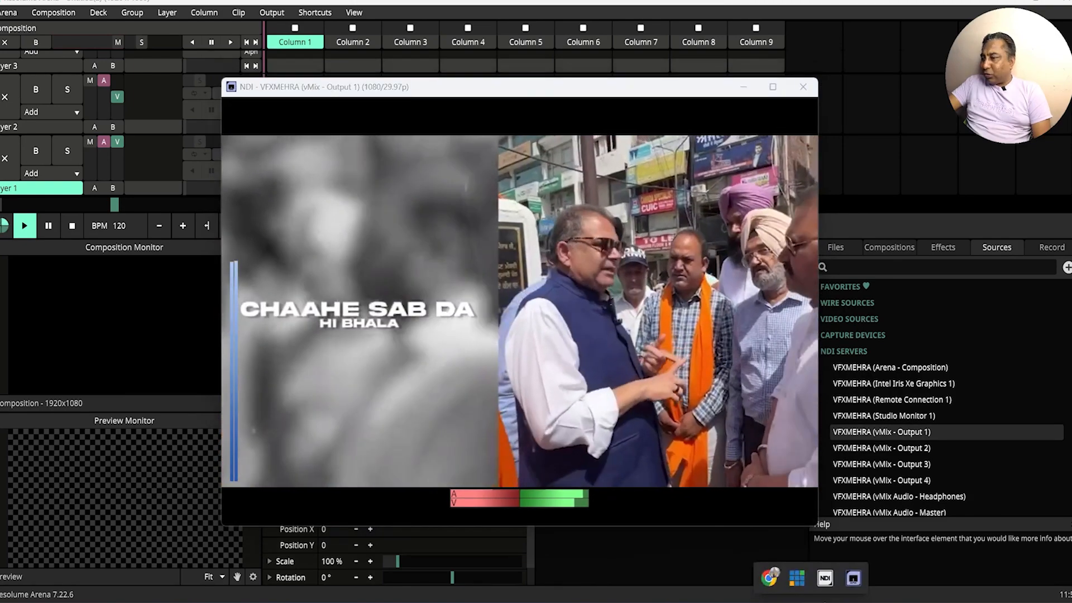
Step: Check the NDI Launcher, minimize it and Studio Monitor, and switch to vMix
{"action": "left_click", "coordinate": [824, 581]}
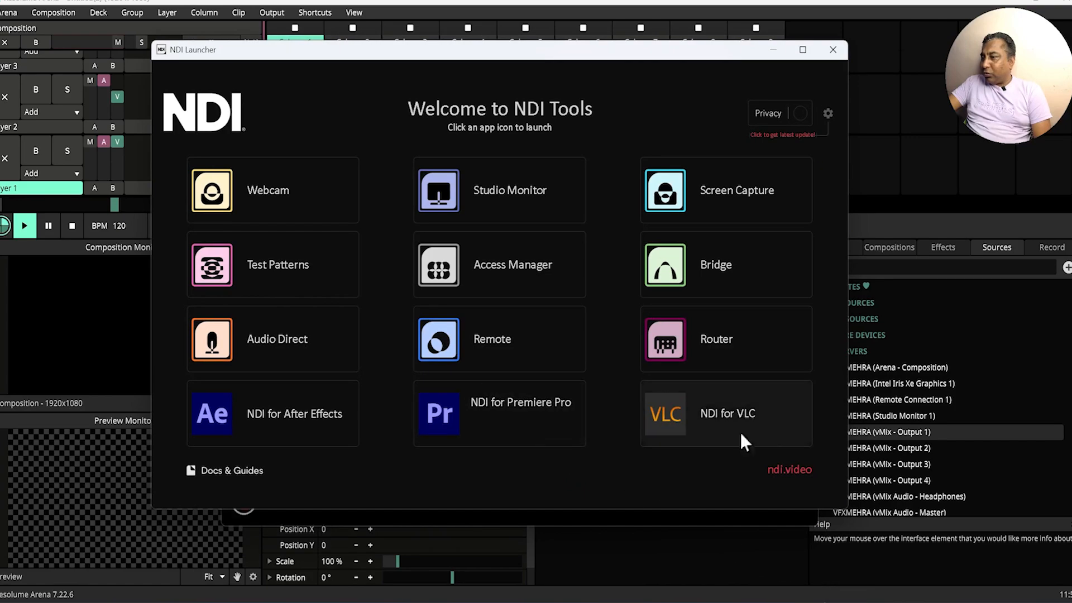
{"action": "left_click", "coordinate": [773, 50]}
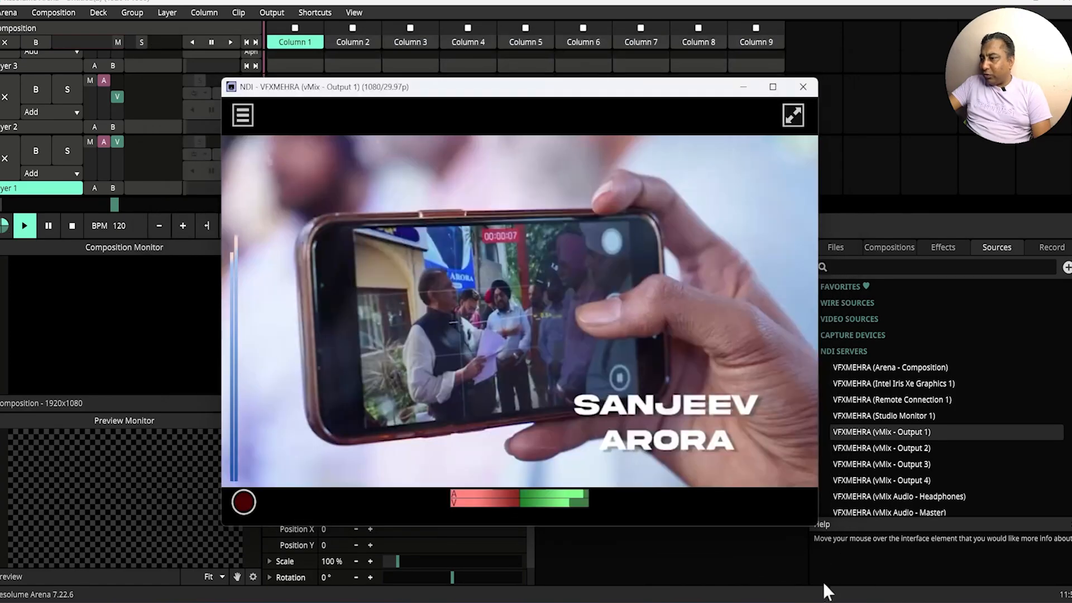
{"action": "mouse_move", "coordinate": [781, 591]}
{"action": "left_click", "coordinate": [853, 582]}
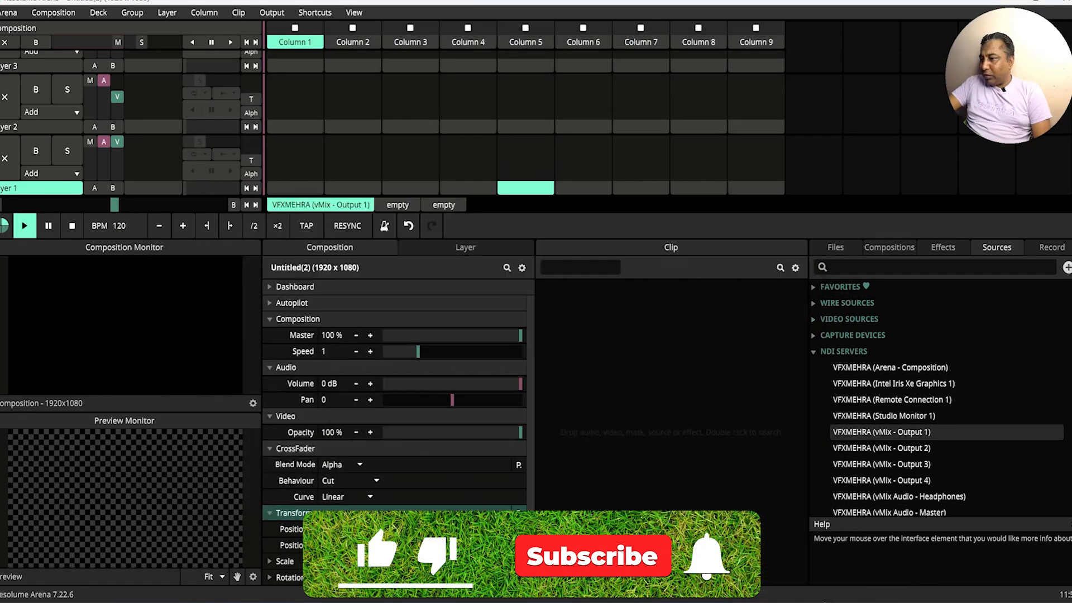
{"action": "left_click", "coordinate": [853, 583]}
{"action": "left_click", "coordinate": [852, 582]}
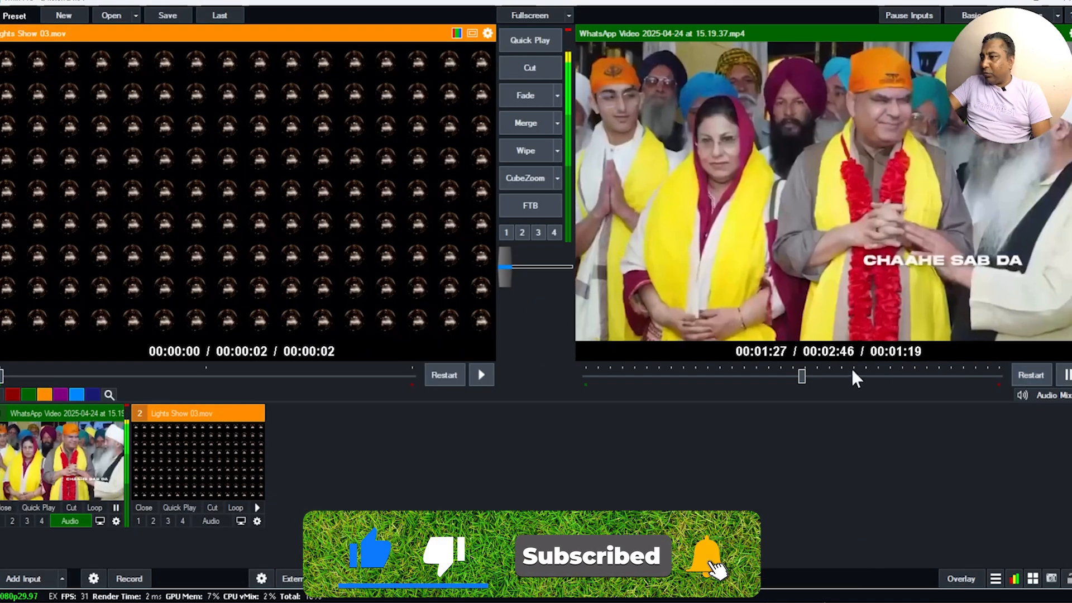
Step: Pause the WhatsApp video in the program output and rewind it to the beginning
{"action": "left_click_drag", "start_coordinate": [804, 376], "coordinate": [437, 413]}
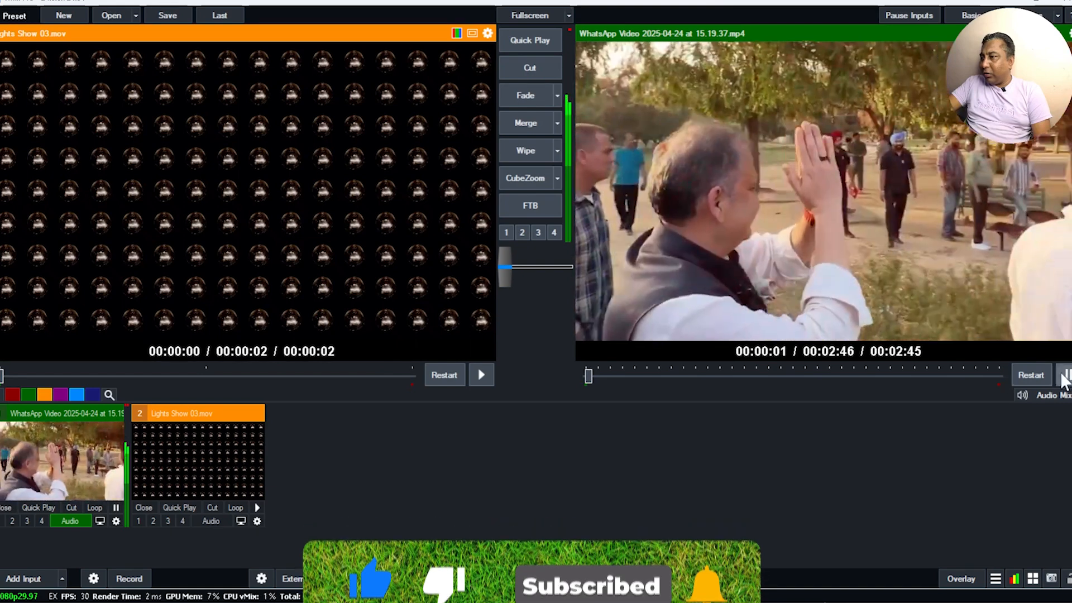
{"action": "left_click", "coordinate": [1065, 375]}
{"action": "left_click_drag", "start_coordinate": [592, 376], "coordinate": [474, 402]}
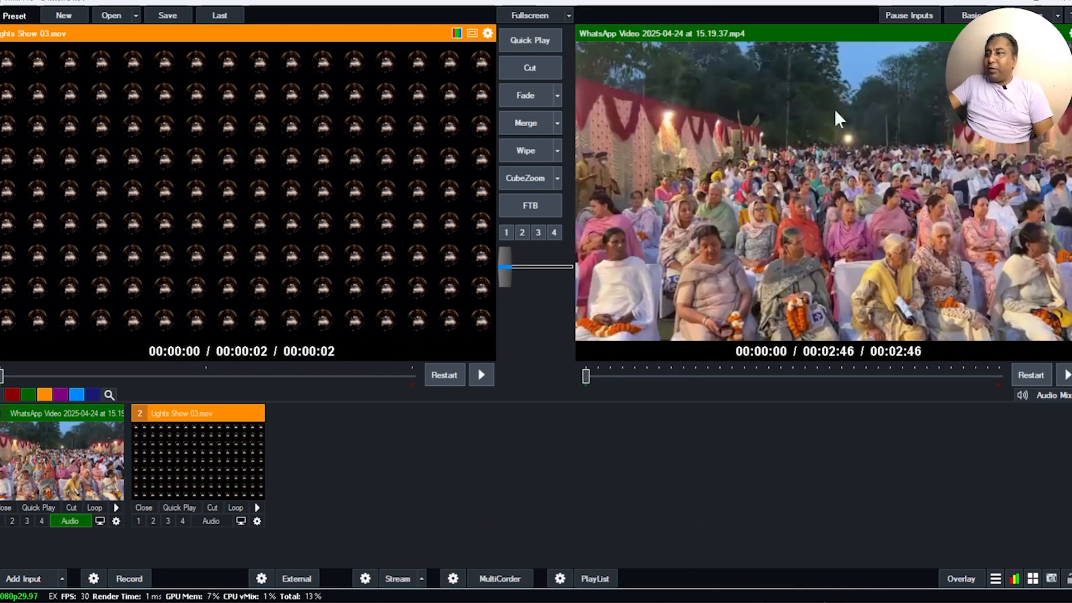
Step: Switch to Resolume Arena, place the Studio Monitor 1 NDI source in layer 1, column 5, and enlarge the Composition Monitor
{"action": "left_click", "coordinate": [1010, 1]}
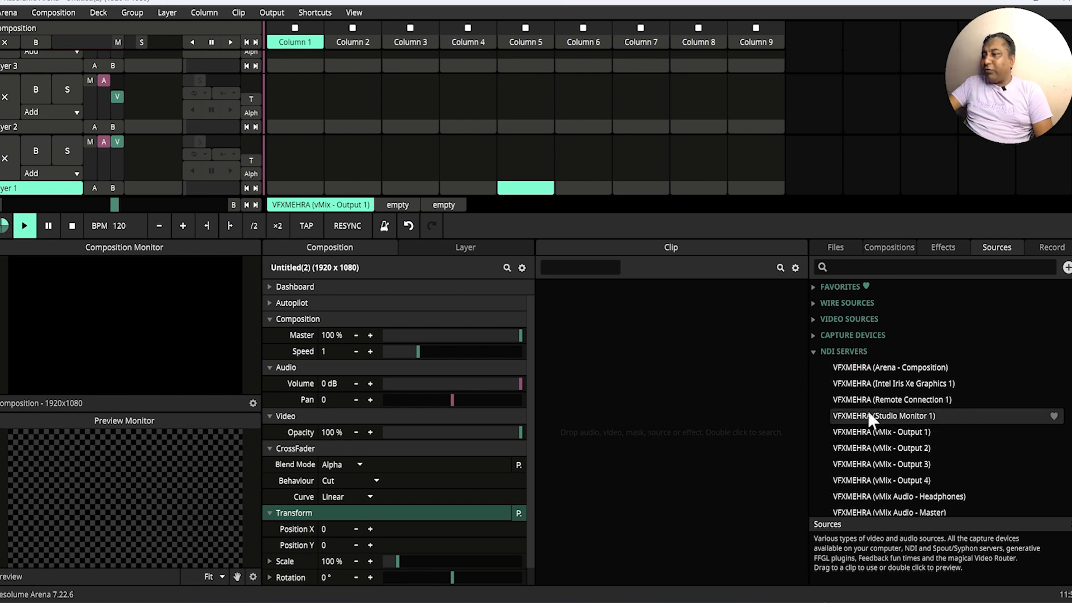
{"action": "left_click_drag", "start_coordinate": [869, 415], "coordinate": [528, 142]}
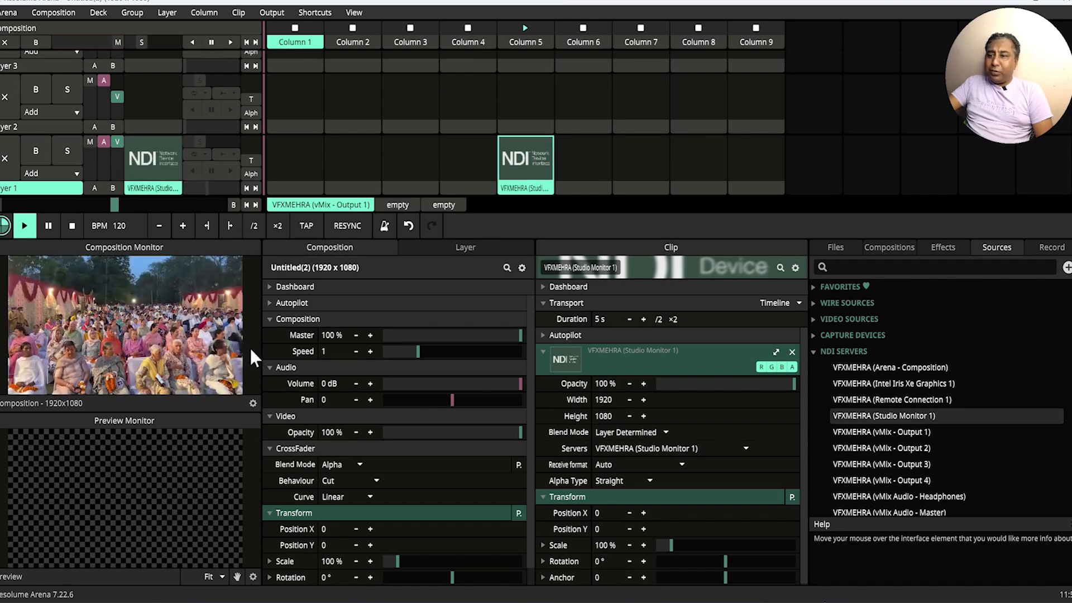
{"action": "left_click_drag", "start_coordinate": [260, 351], "coordinate": [391, 350]}
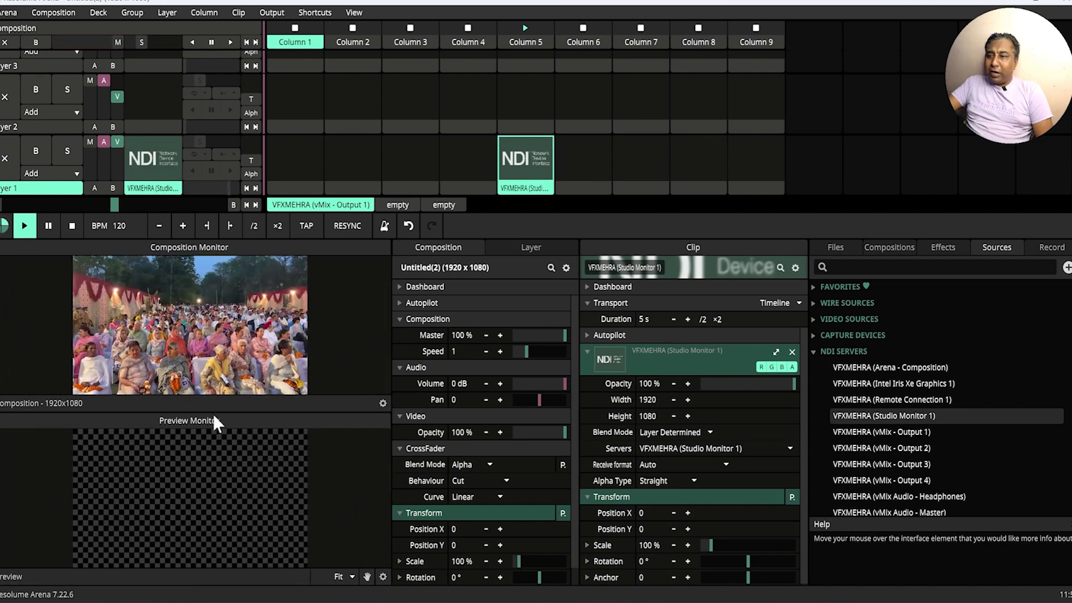
{"action": "left_click_drag", "start_coordinate": [218, 414], "coordinate": [226, 464]}
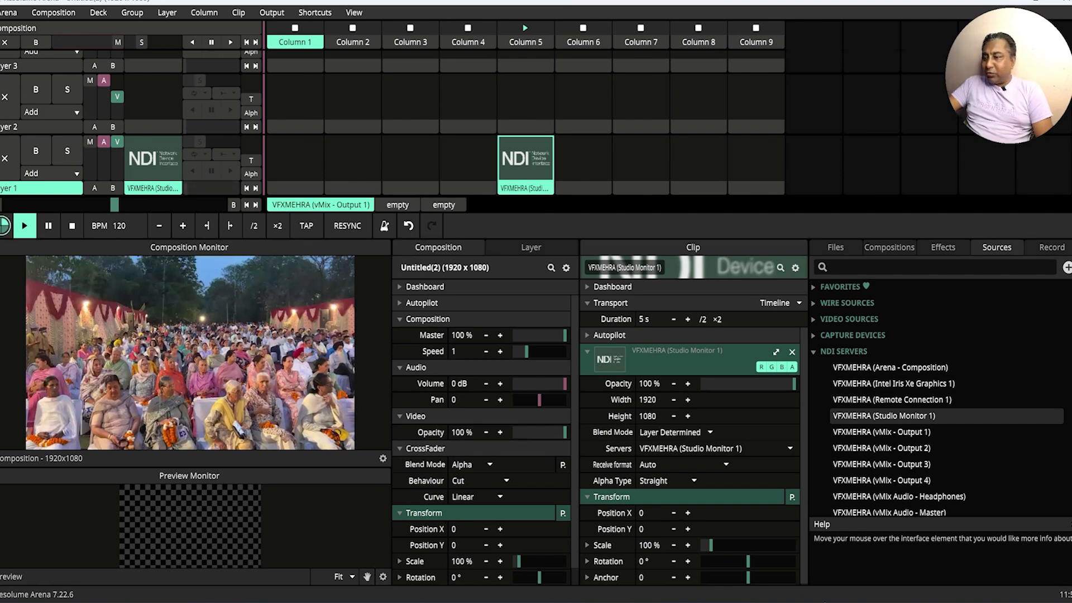
Step: Bring up vMix as a smaller window over Resolume Arena to compare the two video feeds, and minimize it
{"action": "left_click", "coordinate": [779, 601]}
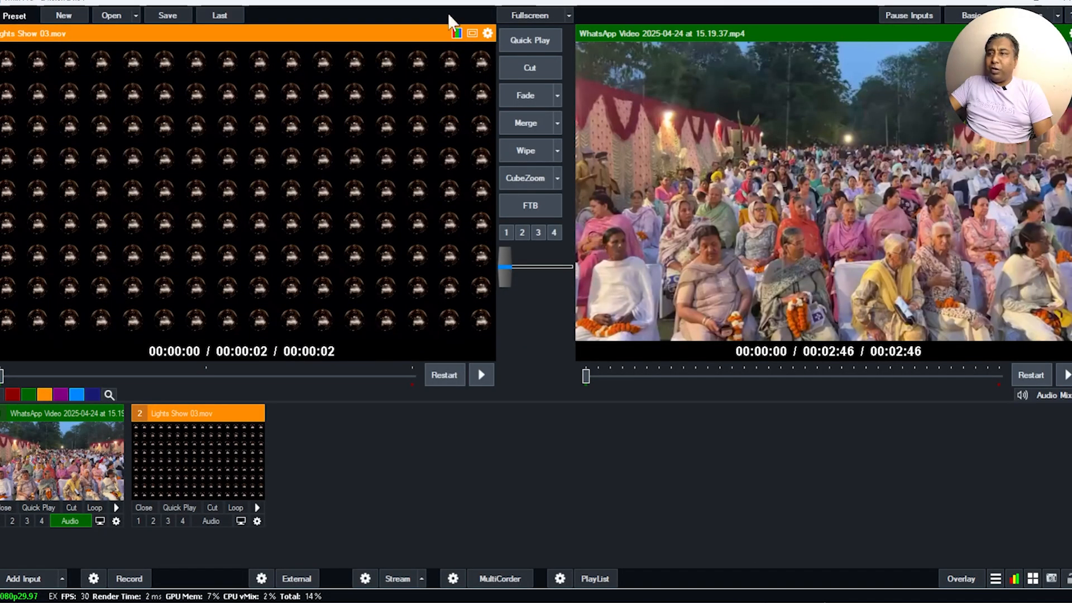
{"action": "left_click_drag", "start_coordinate": [418, 8], "coordinate": [667, 106]}
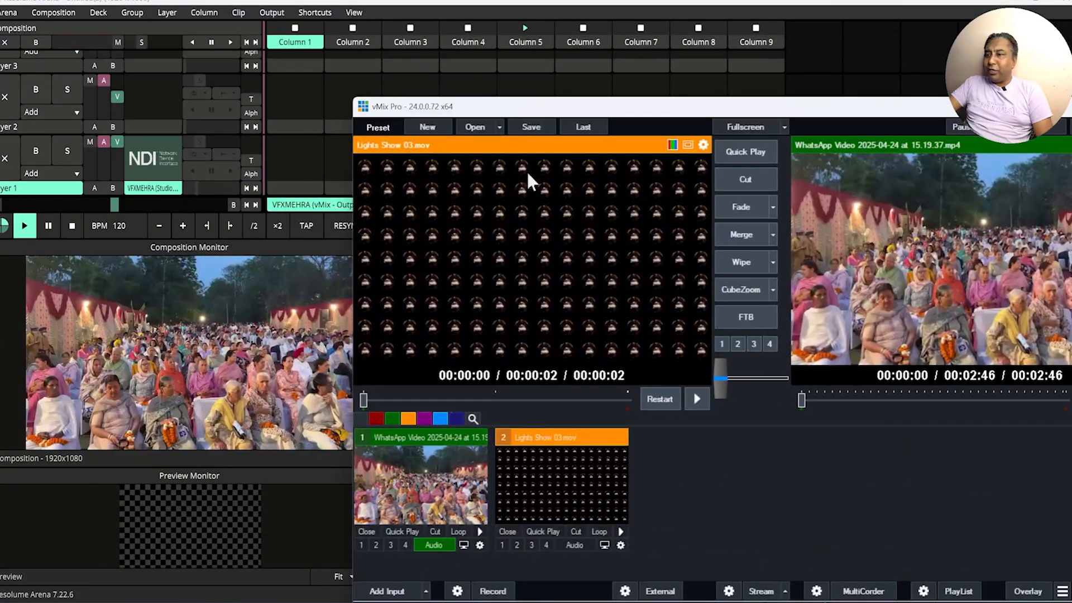
{"action": "left_click_drag", "start_coordinate": [353, 327], "coordinate": [471, 324]}
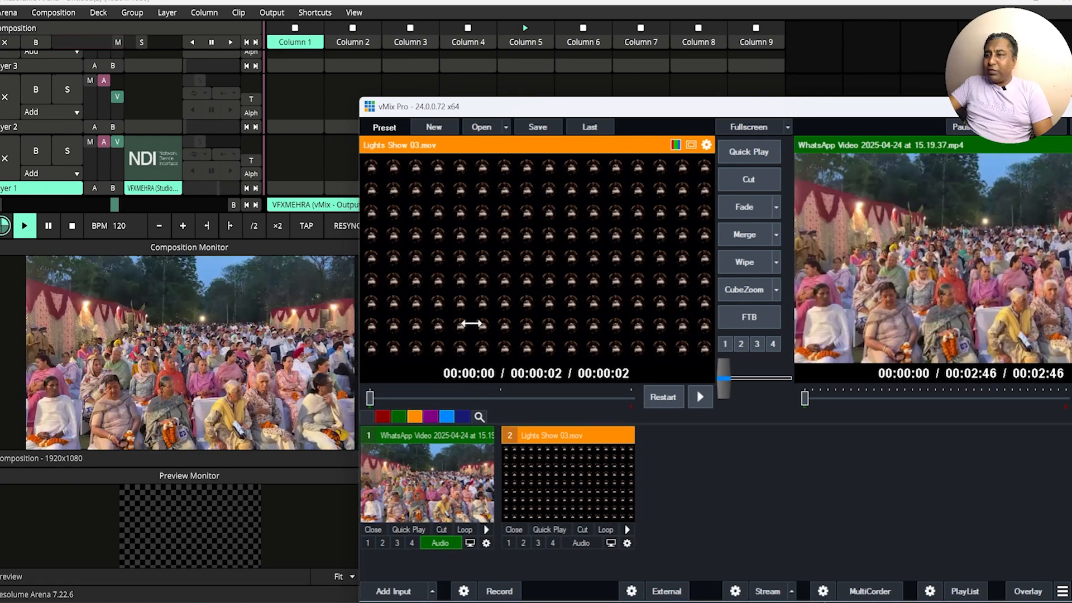
{"action": "left_click_drag", "start_coordinate": [656, 117], "coordinate": [411, 61]}
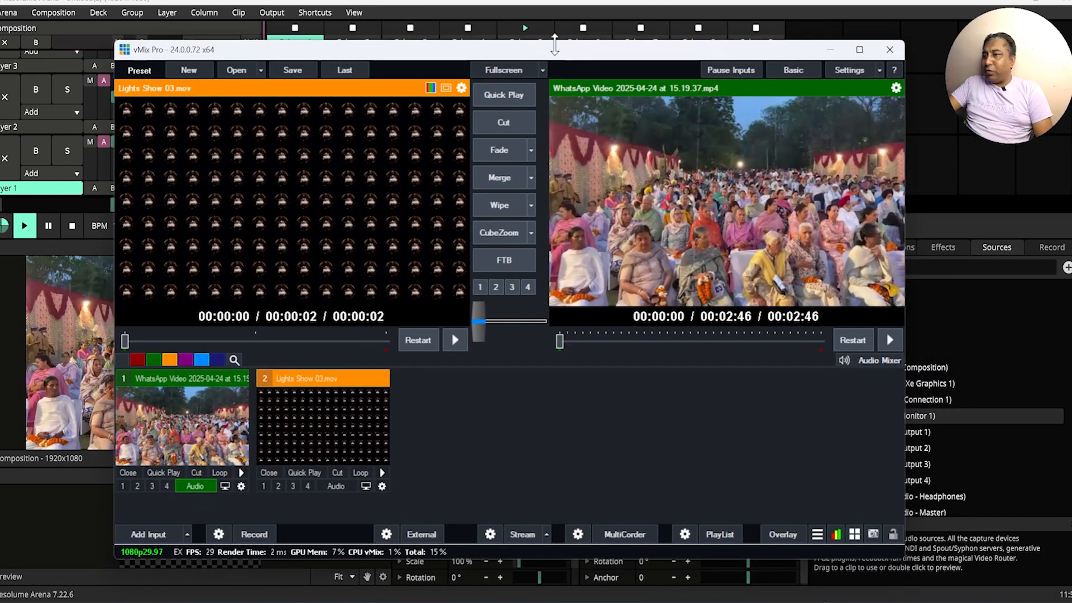
{"action": "left_click_drag", "start_coordinate": [547, 61], "coordinate": [631, 64]}
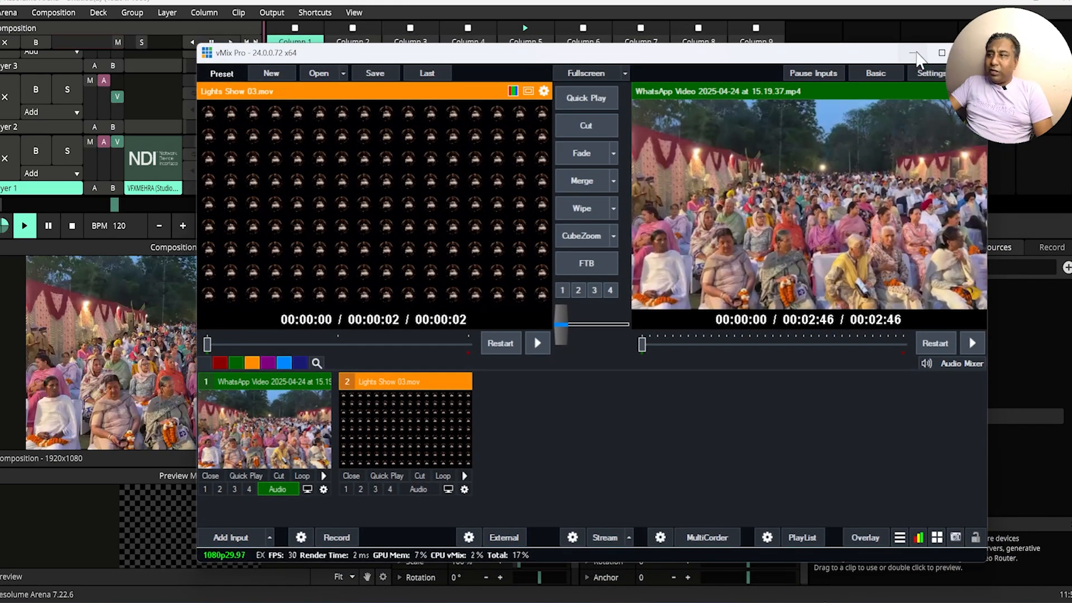
{"action": "left_click", "coordinate": [915, 54]}
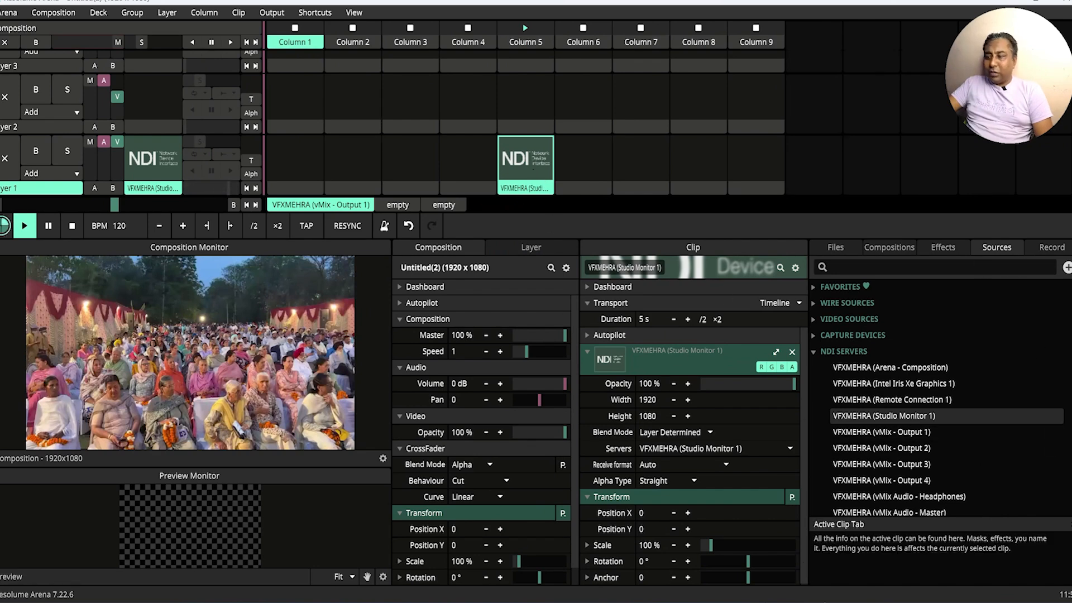
{"action": "mouse_move", "coordinate": [779, 602]}
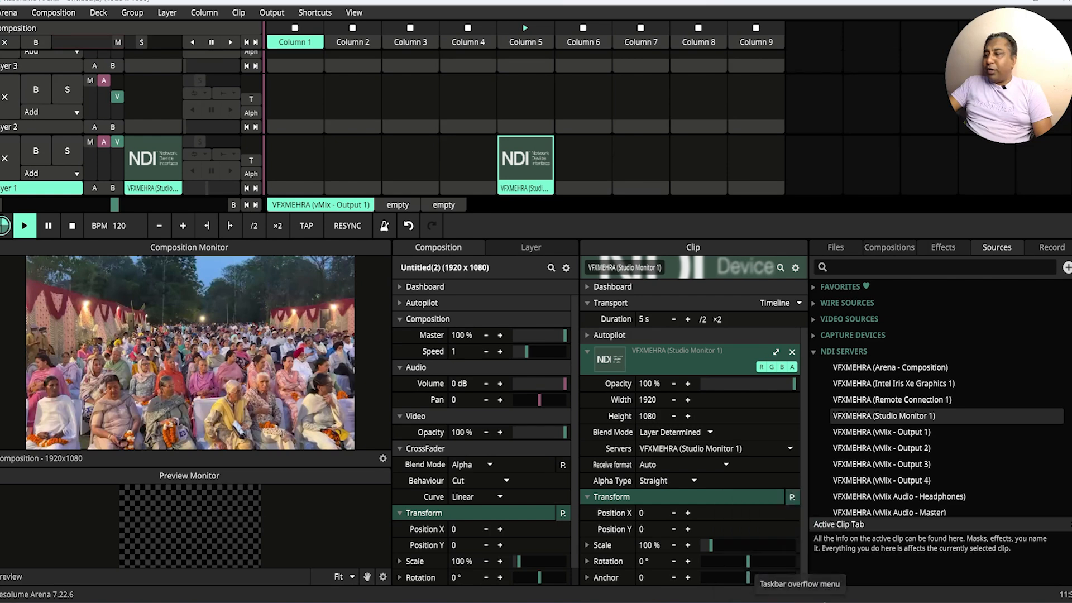
Step: Restore the NDI Studio Monitor window, switch its source to Intel Iris Xe Graphics 1, and minimize it
{"action": "left_click", "coordinate": [850, 580]}
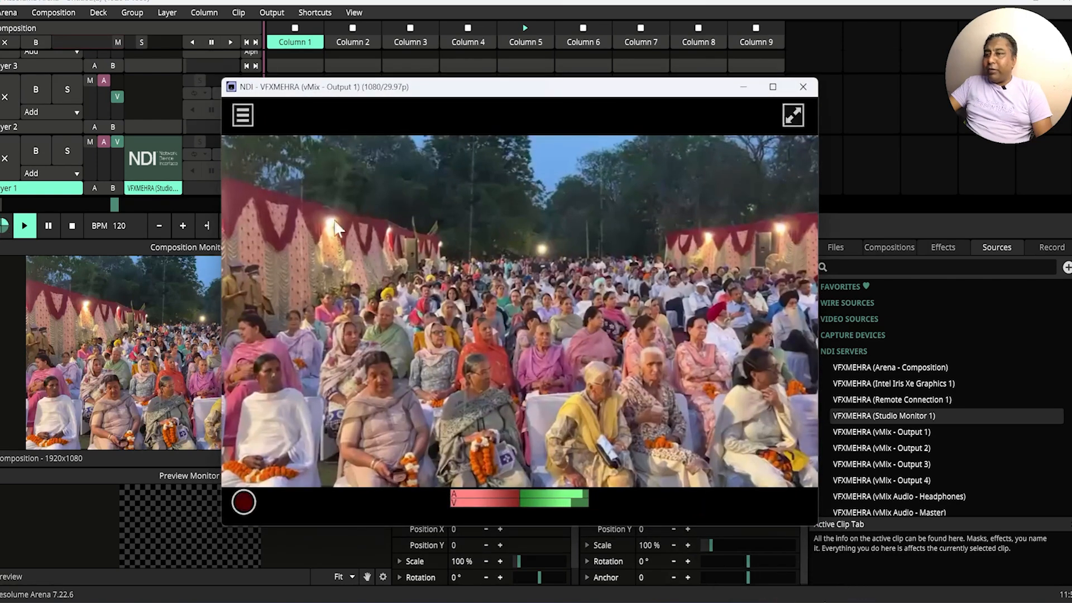
{"action": "left_click", "coordinate": [241, 112]}
{"action": "mouse_move", "coordinate": [325, 133]}
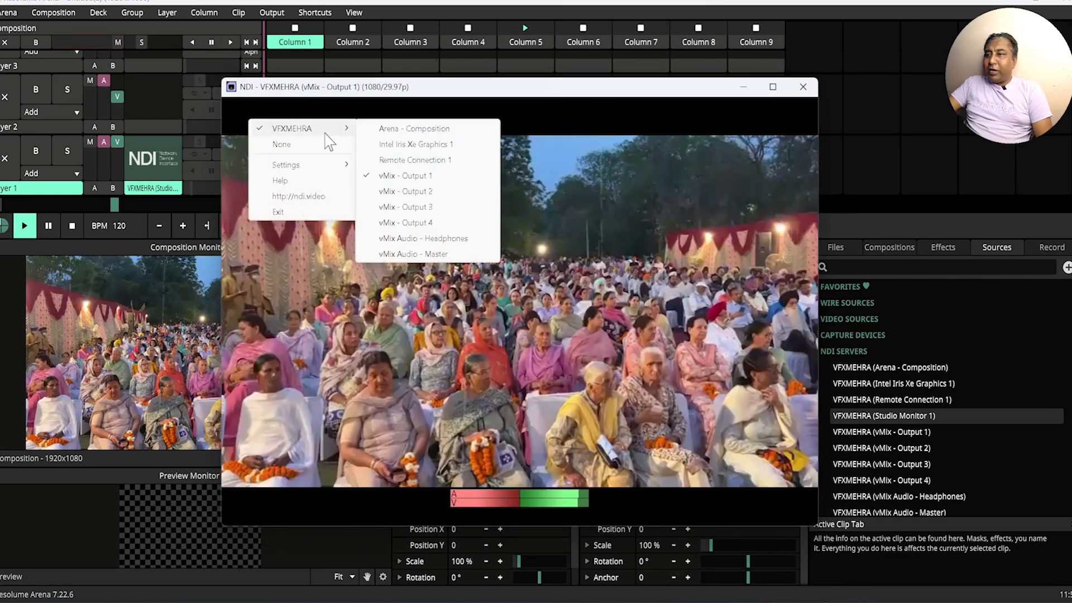
{"action": "left_click", "coordinate": [424, 146]}
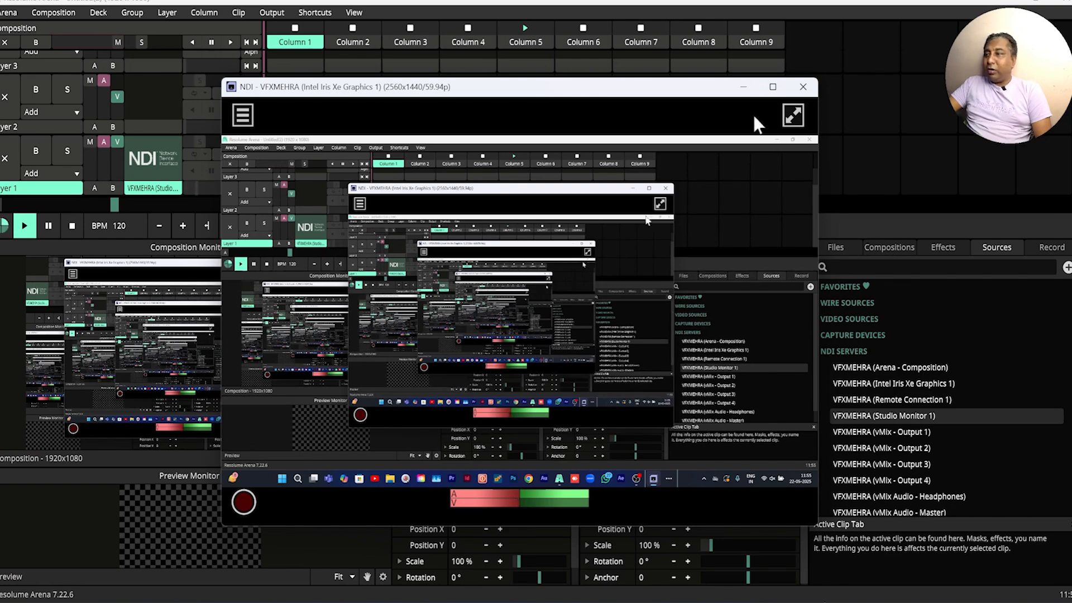
{"action": "left_click", "coordinate": [743, 88]}
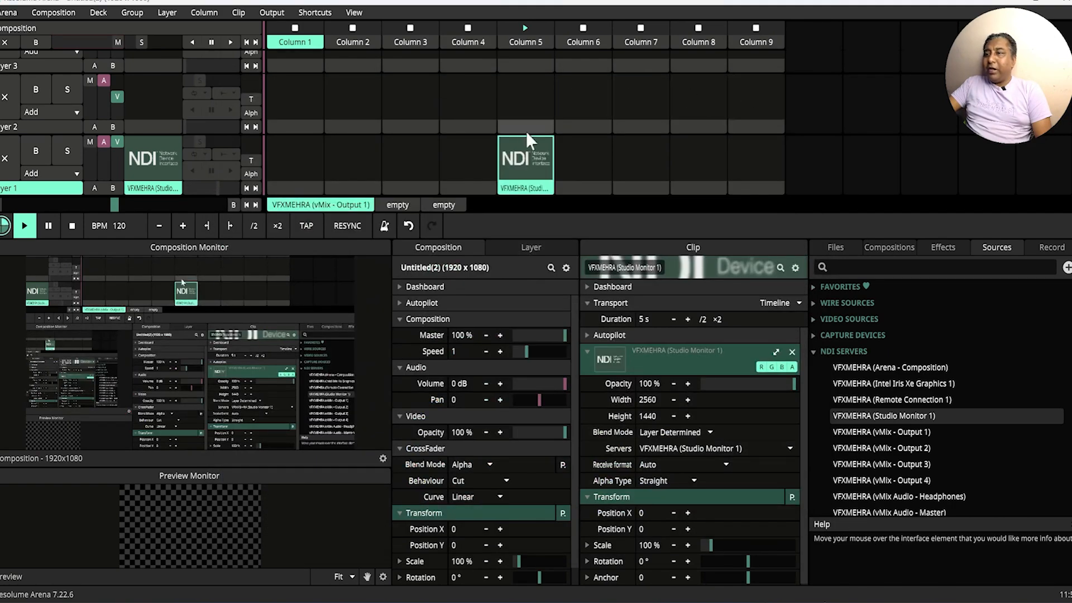
Step: Minimize Resolume Arena, check the Studio Monitor window's preview from the desktop, and return to Resolume Arena
{"action": "left_click", "coordinate": [1008, 2]}
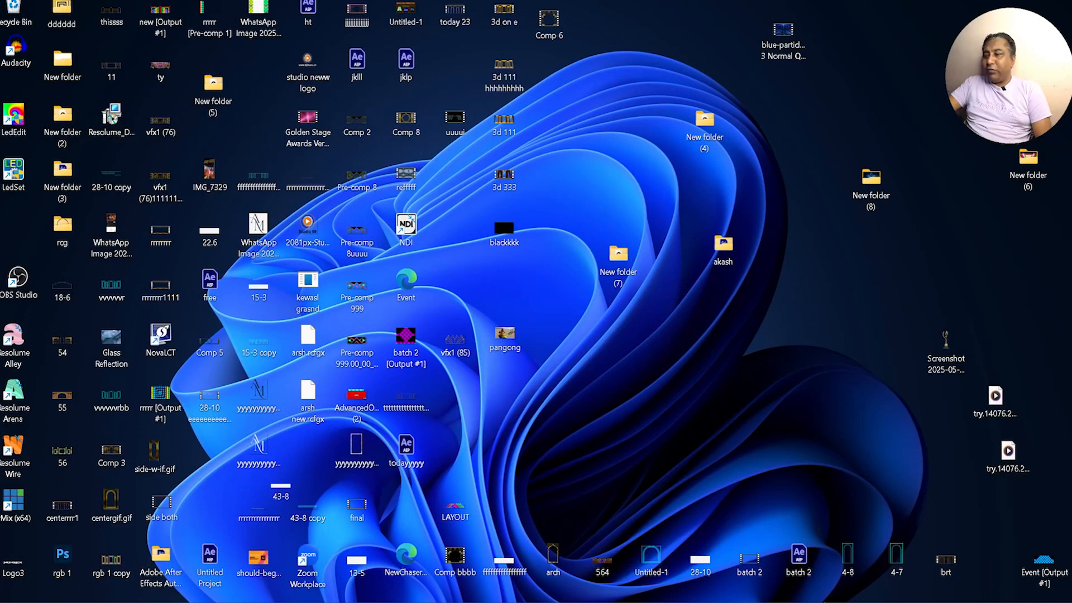
{"action": "left_click", "coordinate": [778, 602]}
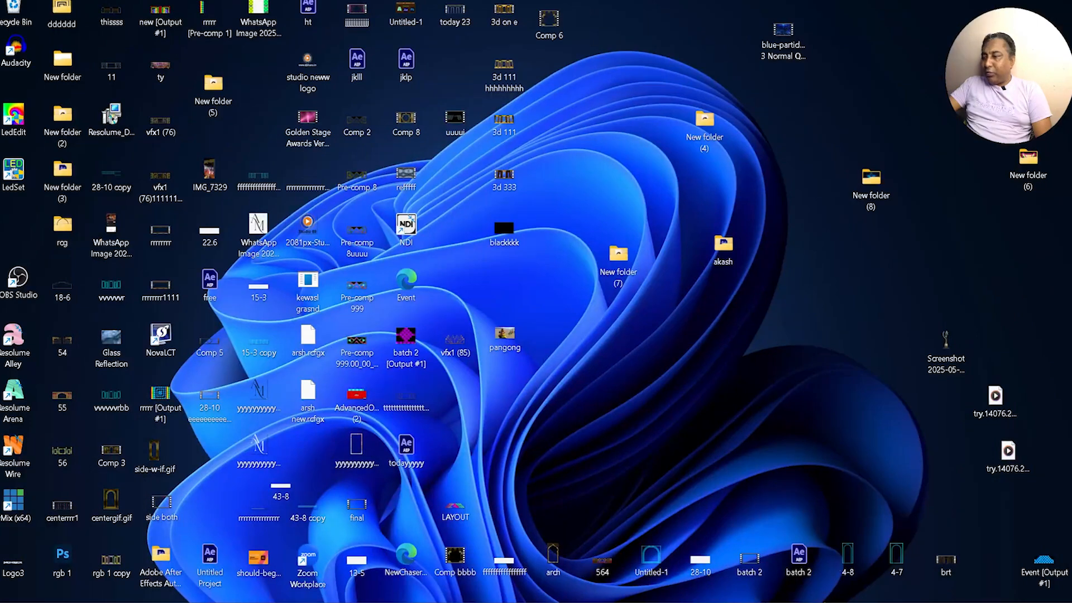
{"action": "left_click", "coordinate": [811, 602]}
{"action": "mouse_move", "coordinate": [779, 602]}
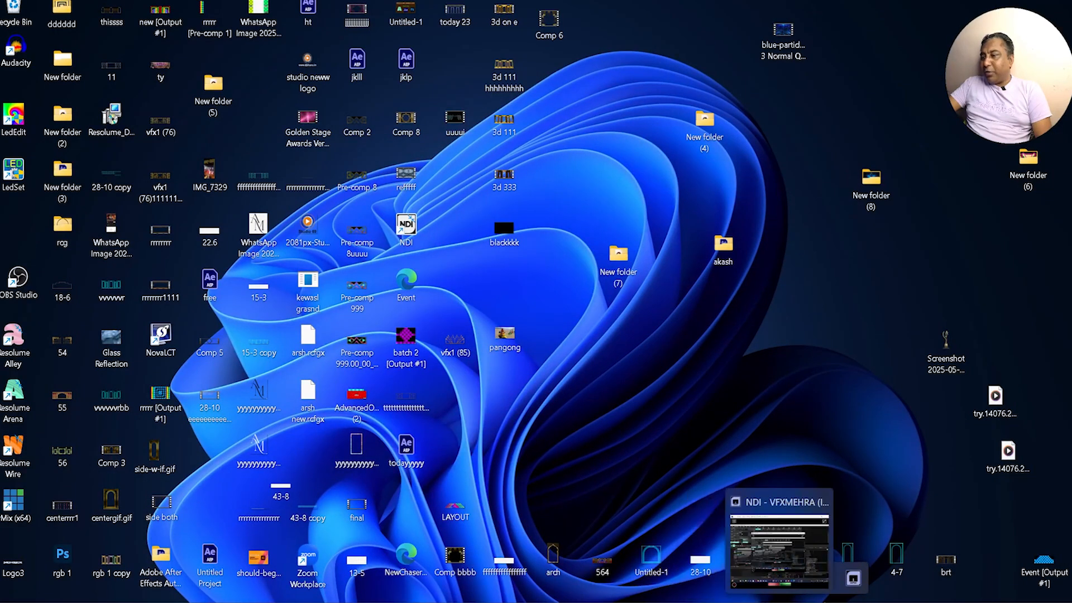
{"action": "left_click", "coordinate": [822, 387]}
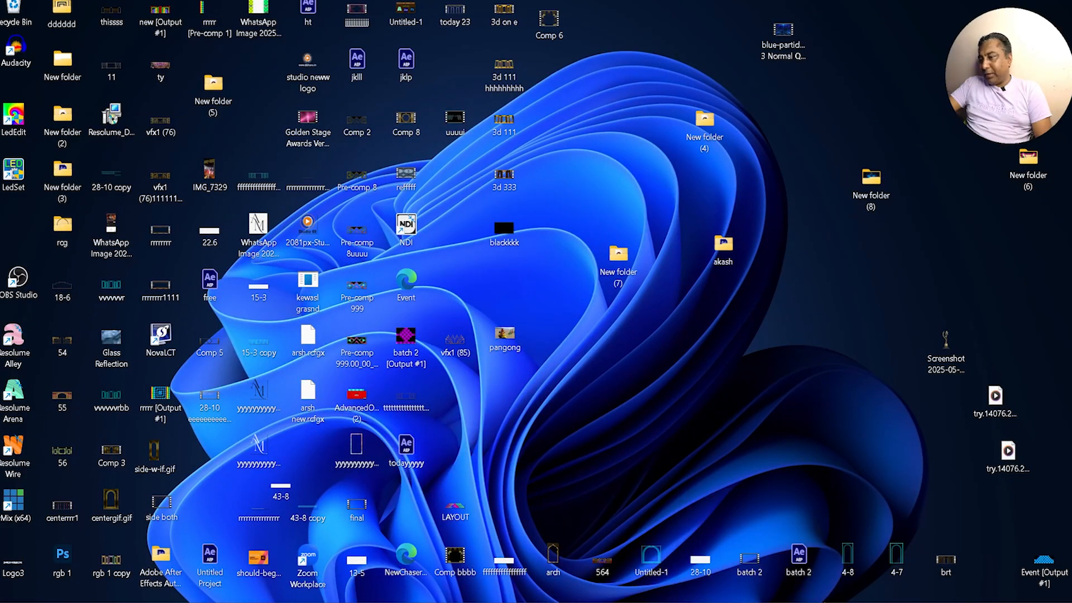
{"action": "left_click", "coordinate": [608, 602]}
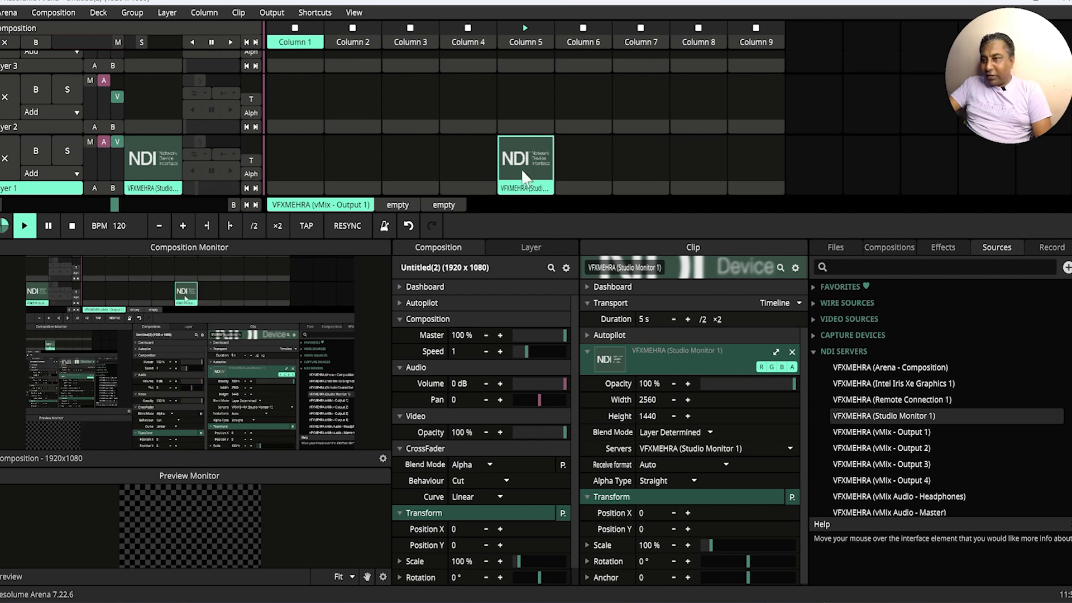
Step: Clear layer 1 by triggering its empty column 6 slot, and play the Studio Monitor 1 clip in column 5 again
{"action": "left_click", "coordinate": [491, 156]}
{"action": "left_click", "coordinate": [577, 157]}
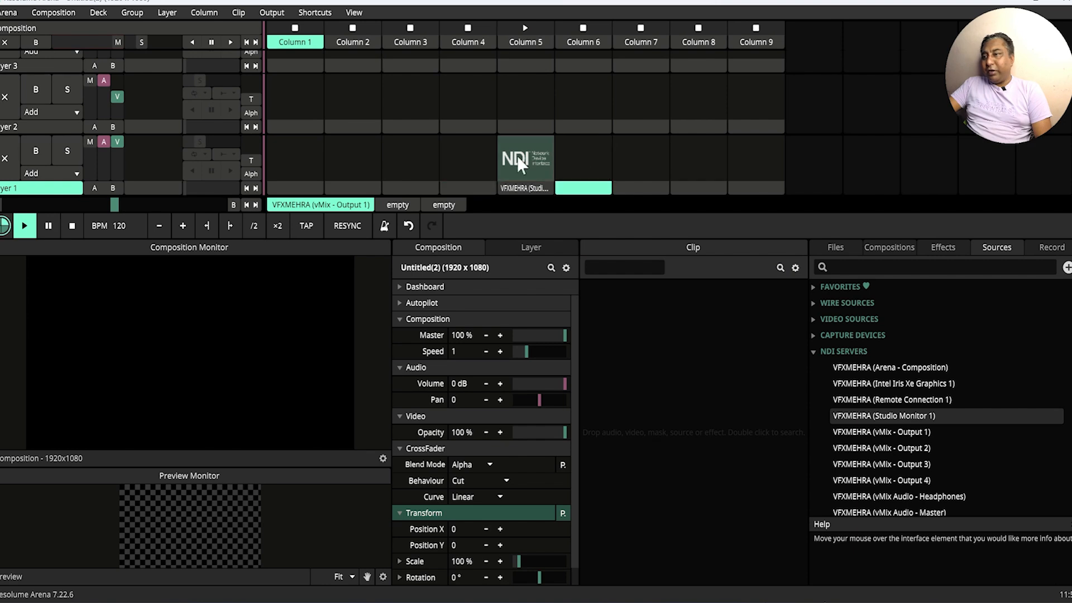
{"action": "left_click", "coordinate": [518, 162]}
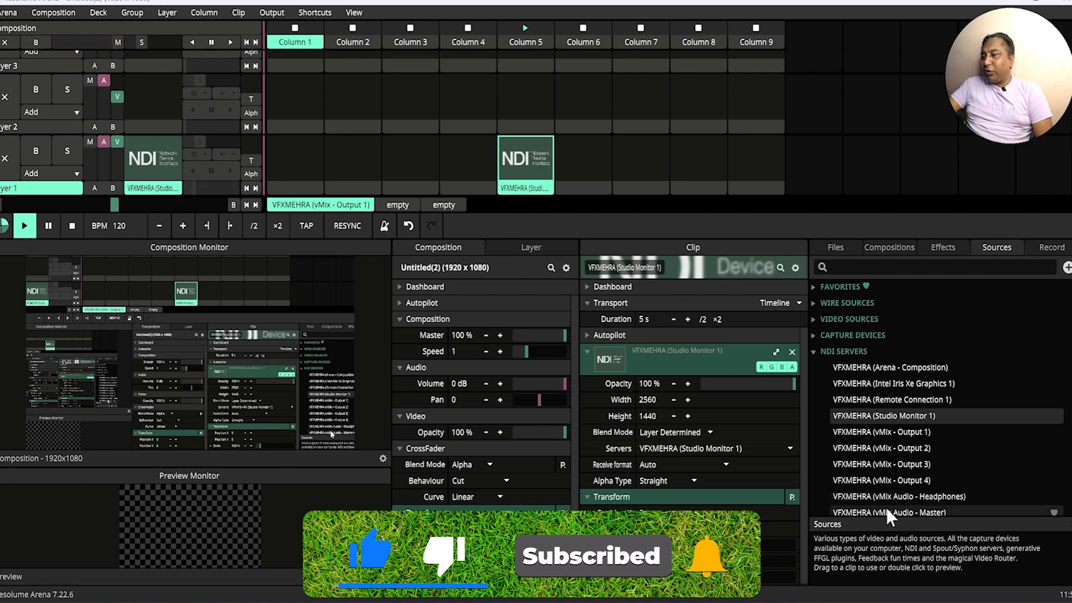
Step: Place the vMix Audio - Master NDI source in layer 2, column 5, and play it
{"action": "left_click_drag", "start_coordinate": [887, 511], "coordinate": [524, 96]}
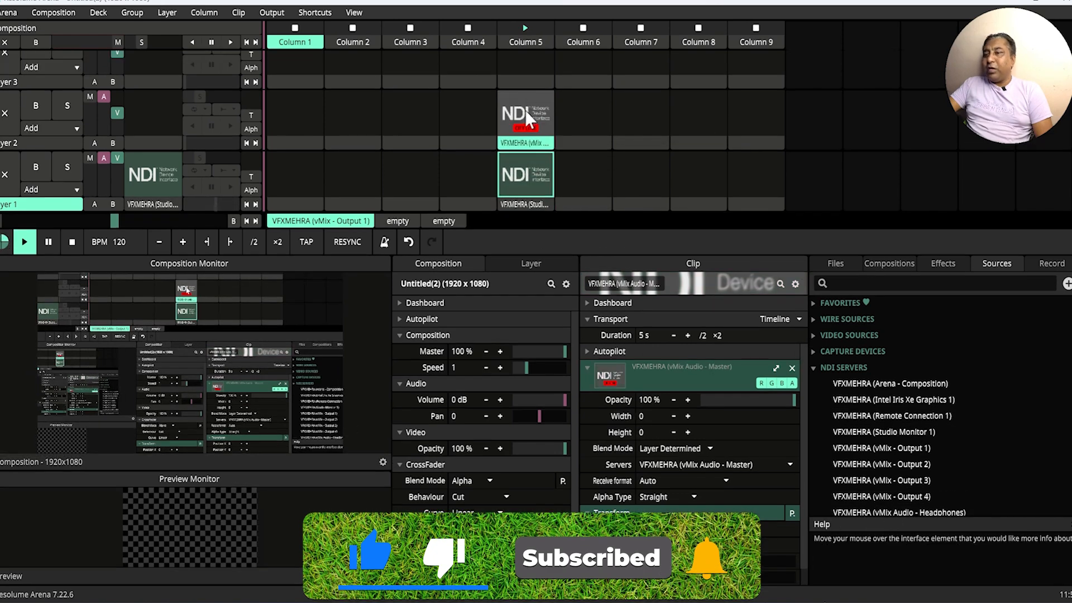
{"action": "left_click", "coordinate": [524, 109]}
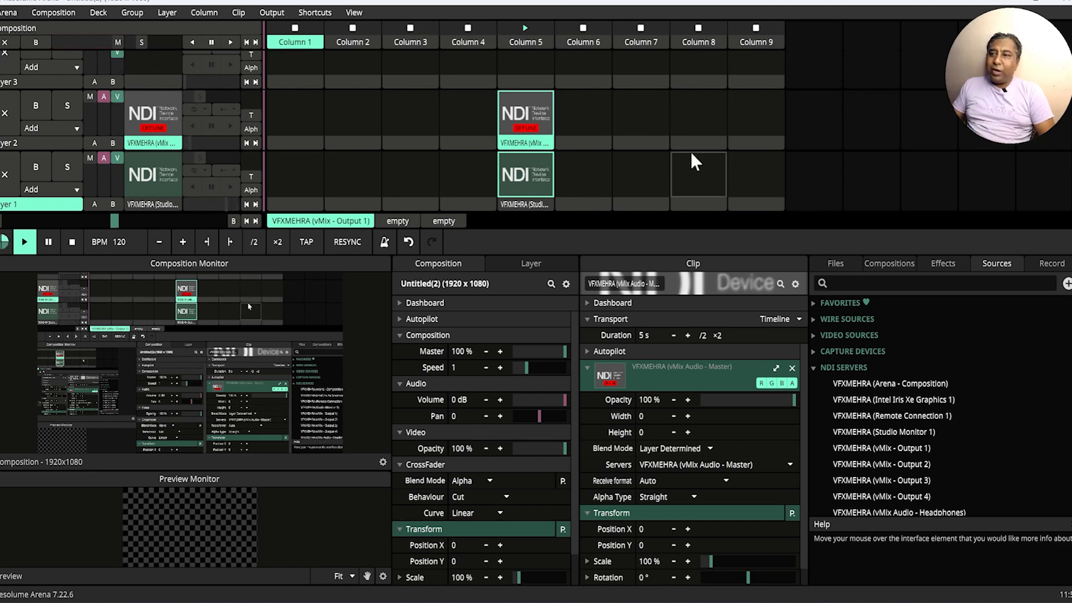
Step: Clear layers 2 and 1 with their empty column 4 slots, and restart the Studio Monitor 1 clip in layer 1
{"action": "left_click", "coordinate": [466, 102]}
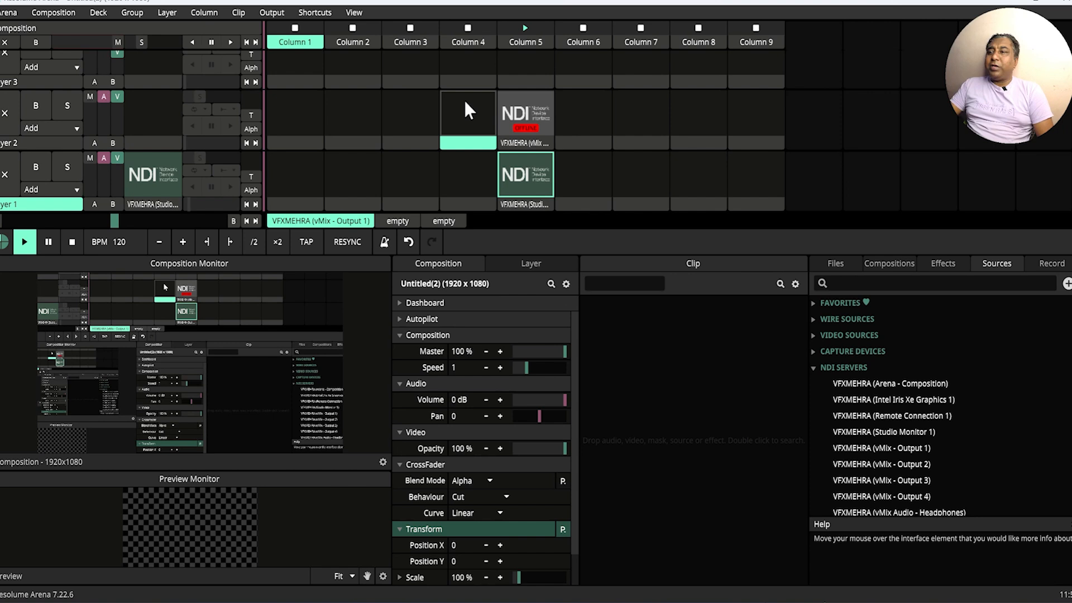
{"action": "left_click", "coordinate": [461, 177]}
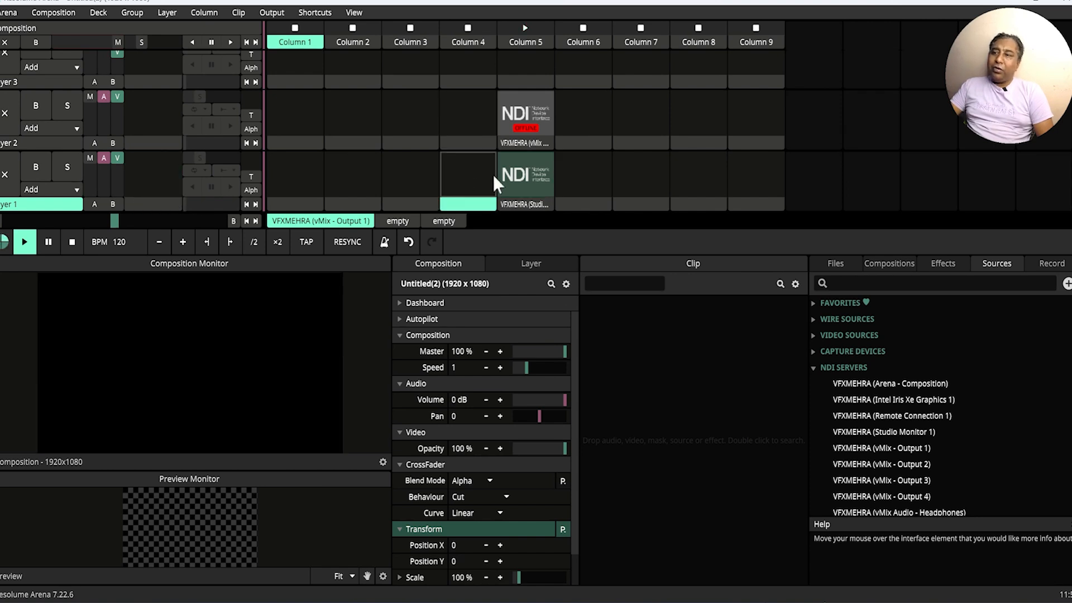
{"action": "left_click", "coordinate": [525, 173]}
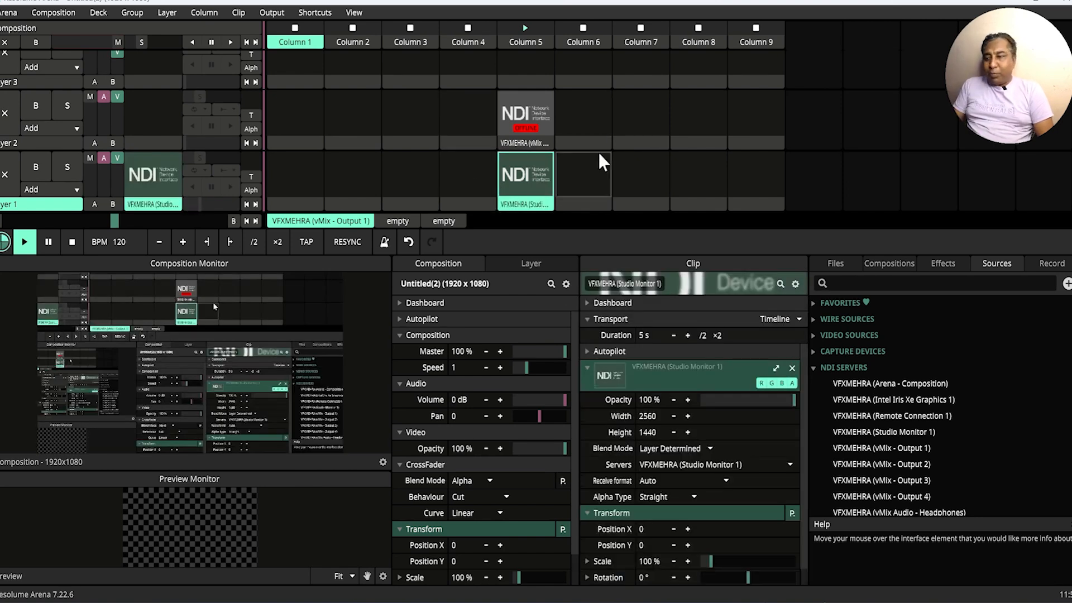